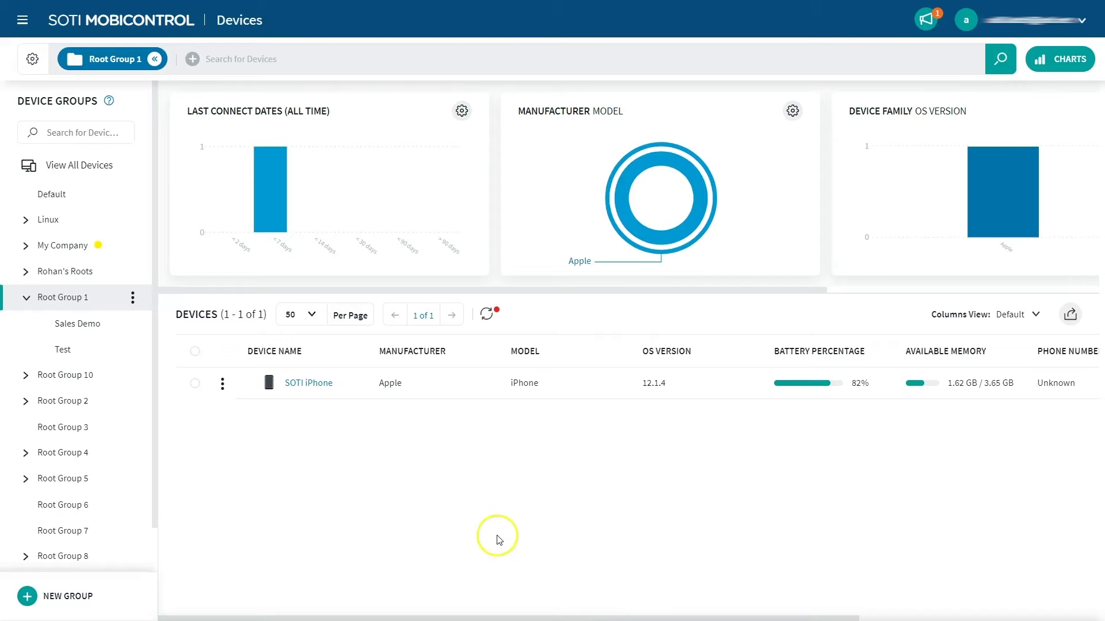
# Step: From Root Group 1's Advanced Configurations, switch the platform to Apple and open Shared Device
pyautogui.click(132, 307)
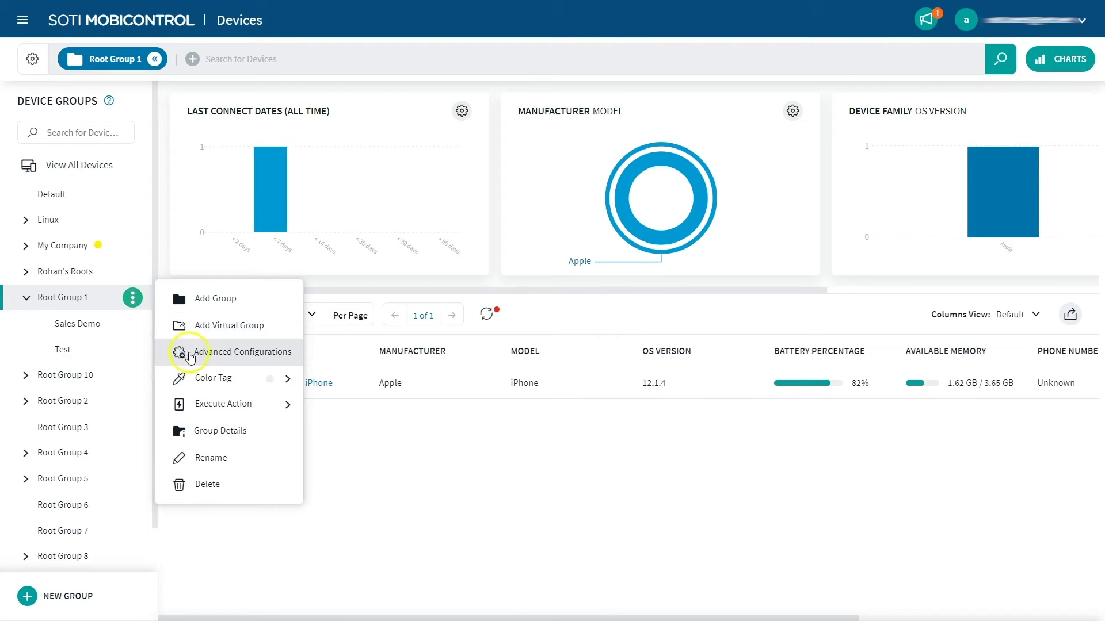
pyautogui.click(193, 356)
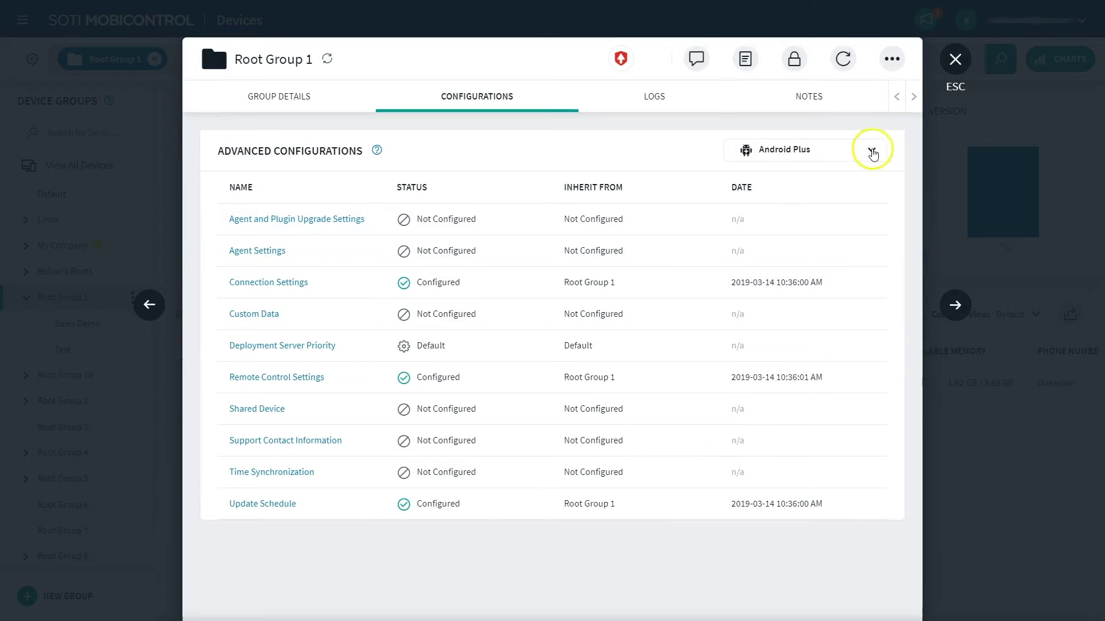
pyautogui.click(872, 153)
pyautogui.click(766, 201)
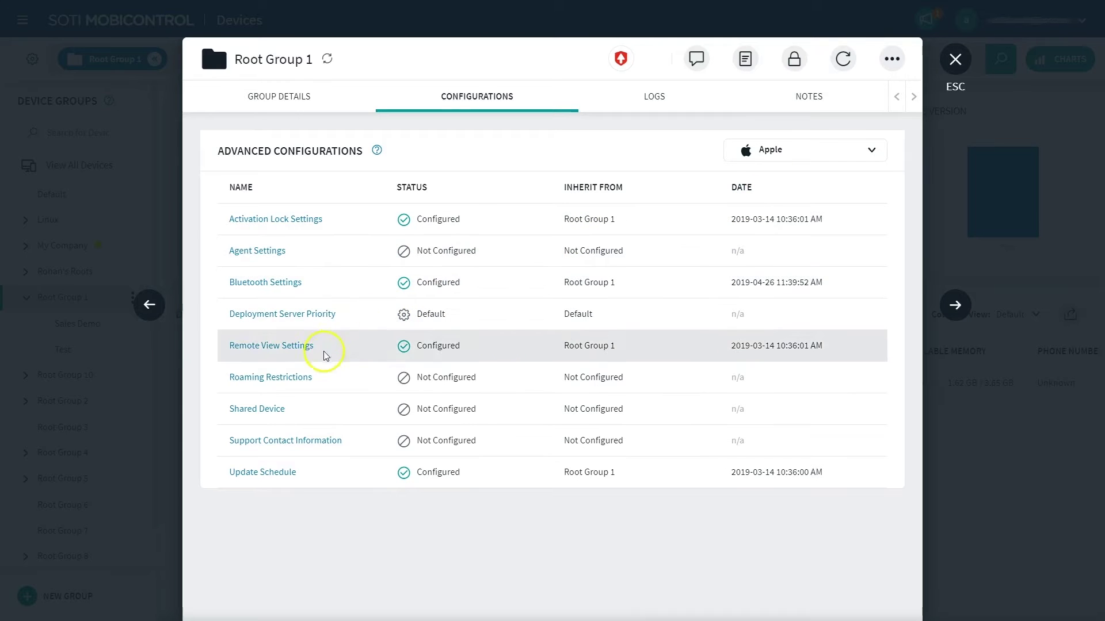
pyautogui.click(270, 409)
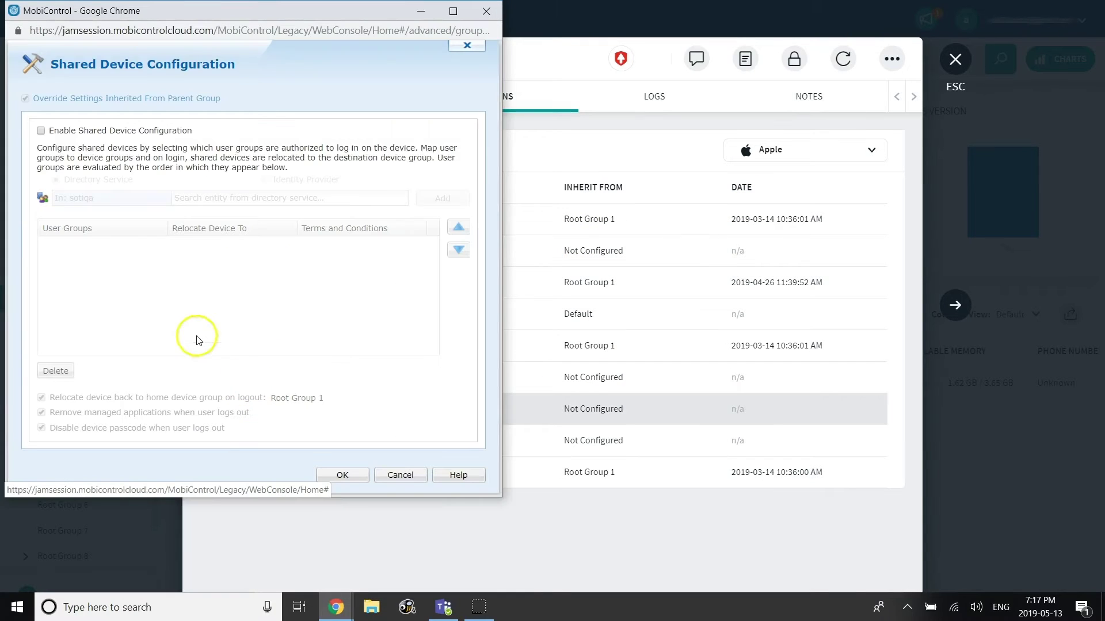
# Step: Enable shared device configuration and add the 'test' user group from the directory
pyautogui.click(40, 130)
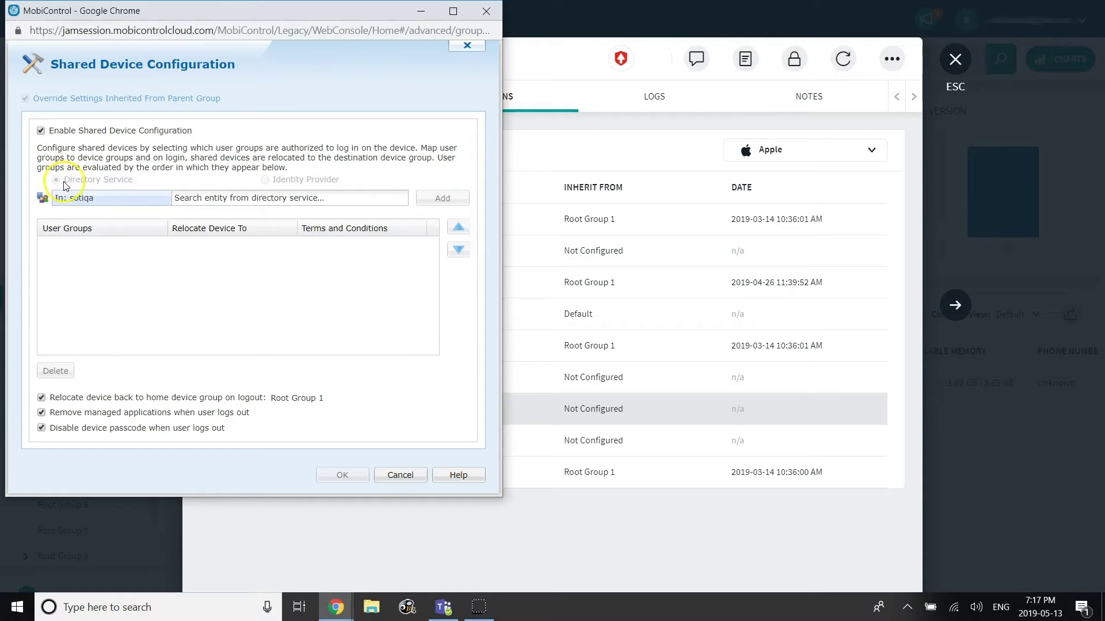
pyautogui.click(191, 199)
pyautogui.write('test')
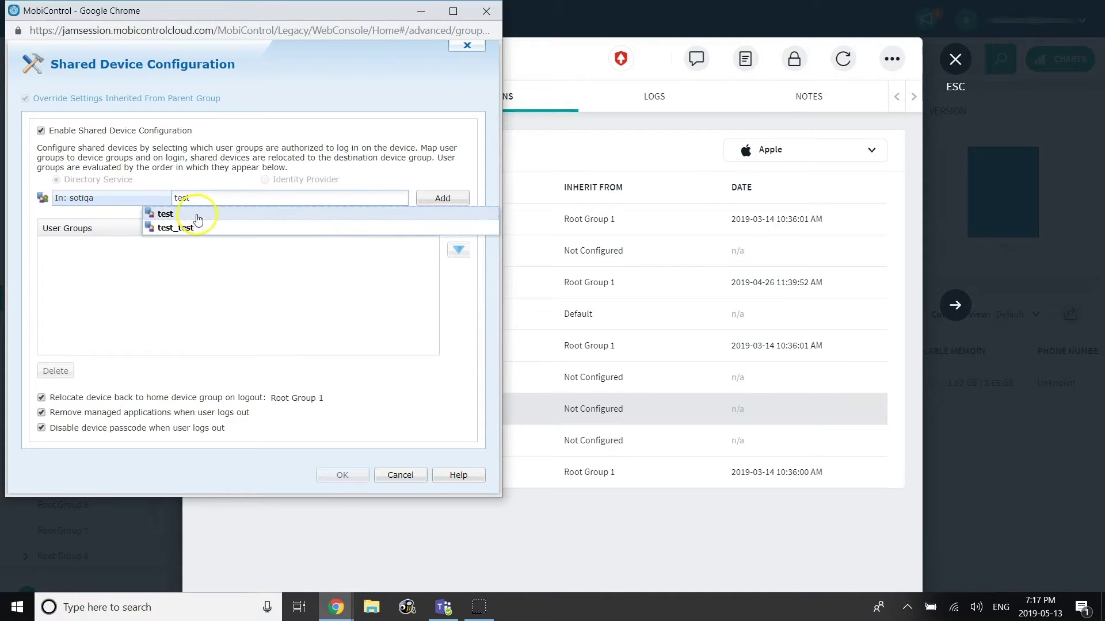
pyautogui.click(198, 216)
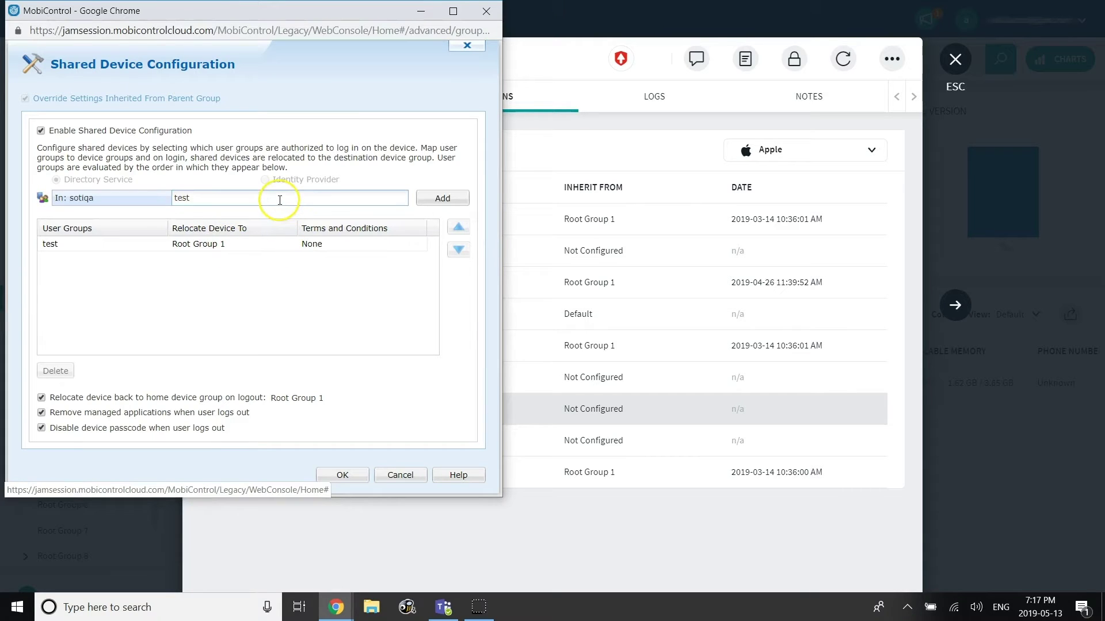
# Step: Add 'salesdemo' as a second authorised user group
pyautogui.moveTo(279, 199); pyautogui.dragTo(168, 206)
pyautogui.write('salesdemo')
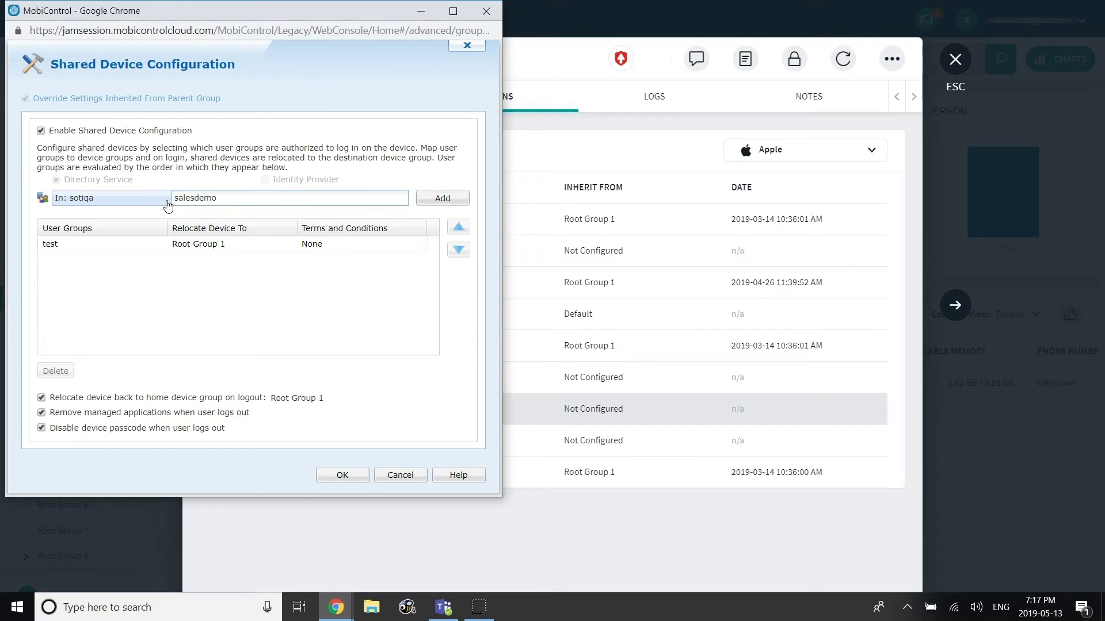
pyautogui.press('Return')
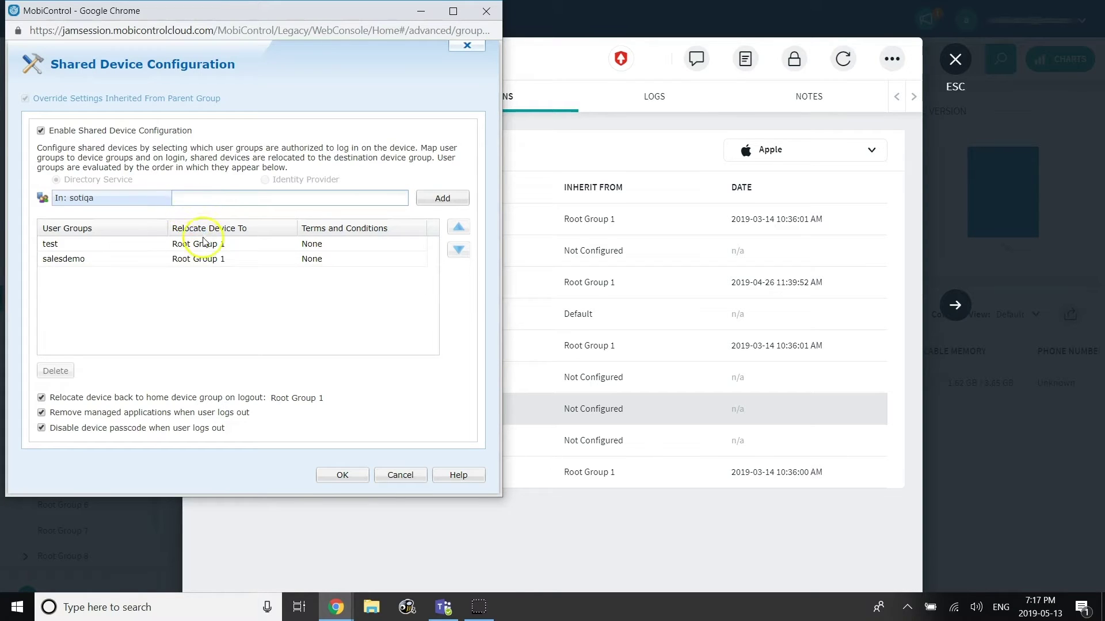
# Step: Set the test group to relocate devices to Test, requiring My TCs terms and conditions
pyautogui.click(288, 244)
pyautogui.click(288, 246)
pyautogui.click(288, 246)
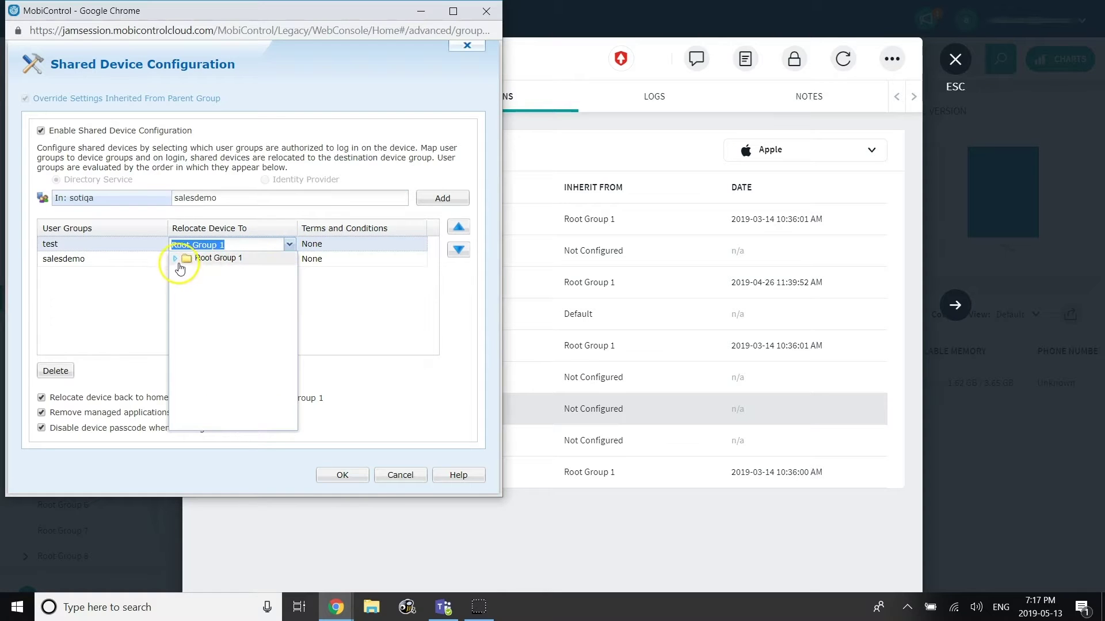
pyautogui.click(175, 258)
pyautogui.click(207, 271)
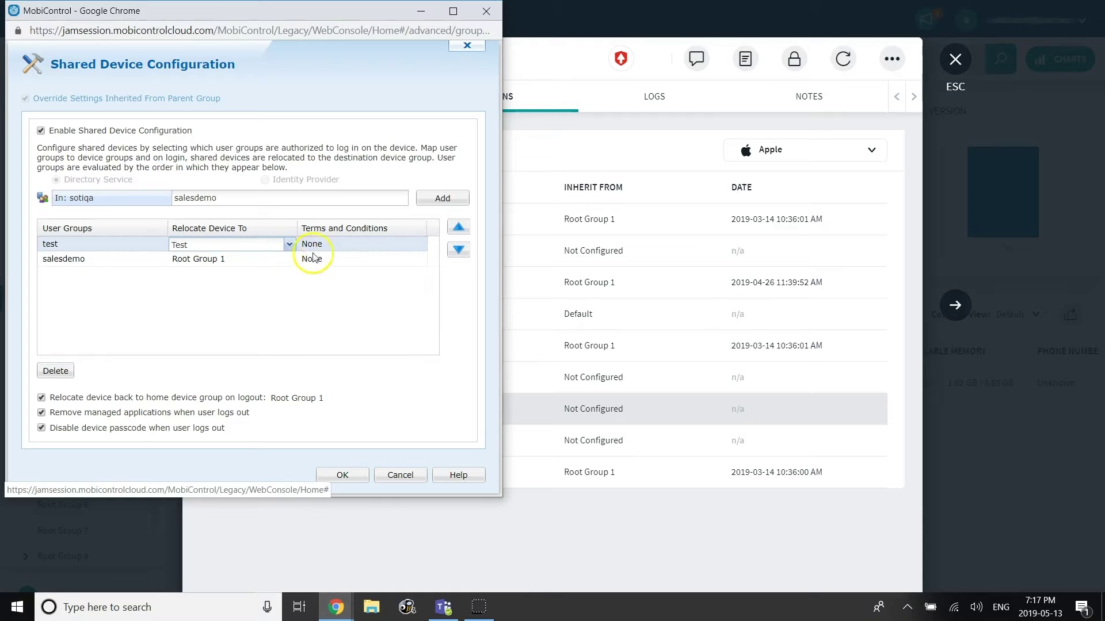
pyautogui.click(379, 248)
pyautogui.click(389, 246)
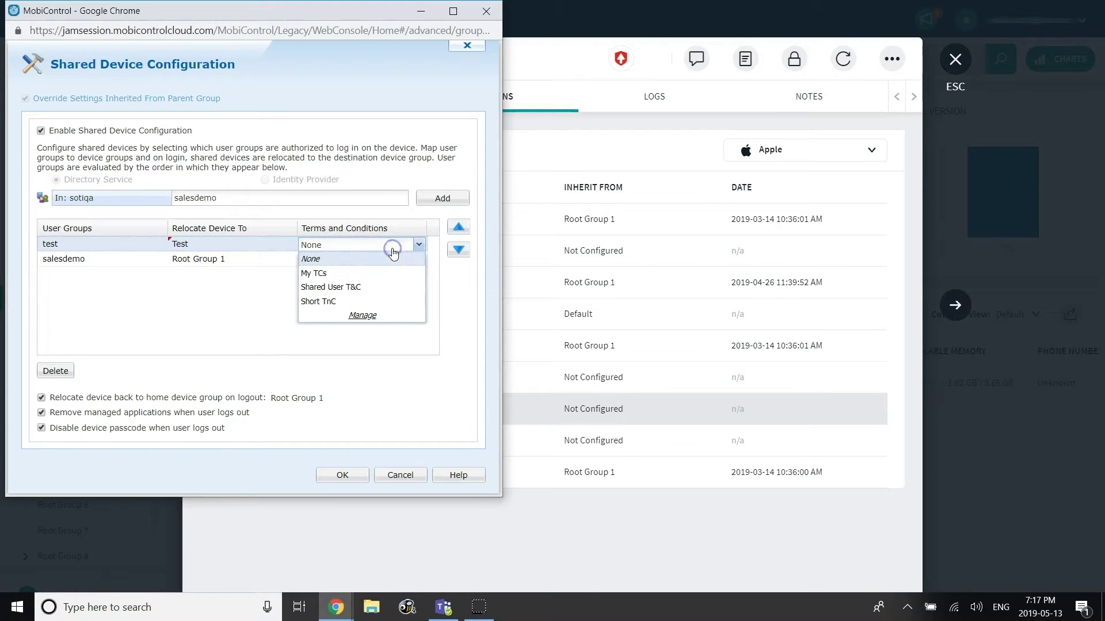
pyautogui.click(367, 273)
# Step: Set salesdemo to relocate devices to Sales Demo, requiring Shared User T&C
pyautogui.click(265, 263)
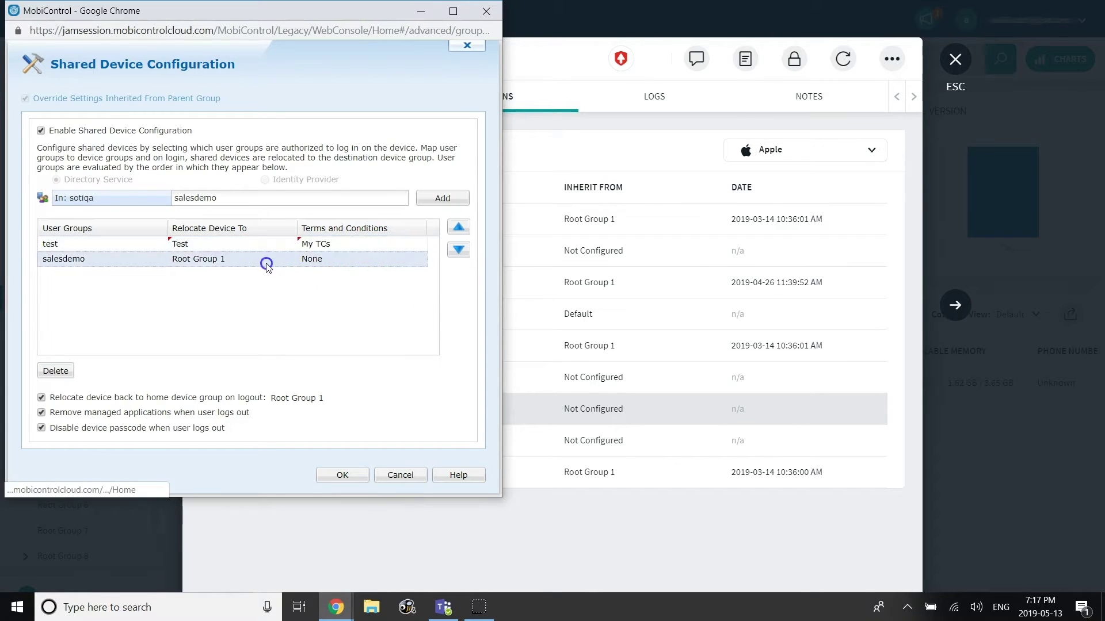
pyautogui.click(288, 260)
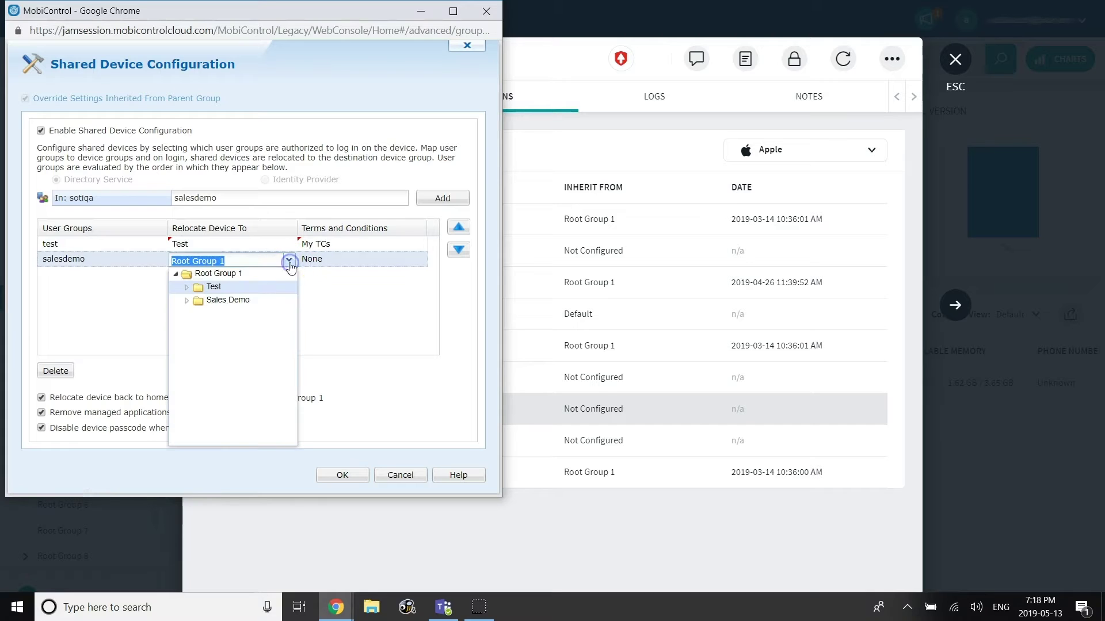
pyautogui.click(201, 302)
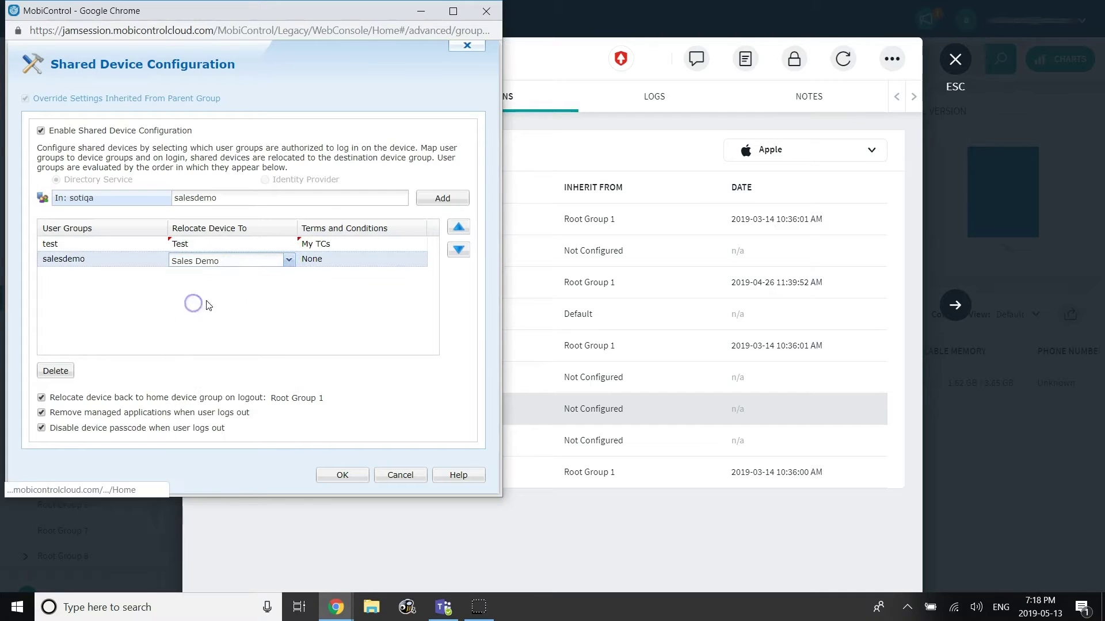
pyautogui.click(395, 266)
pyautogui.click(418, 260)
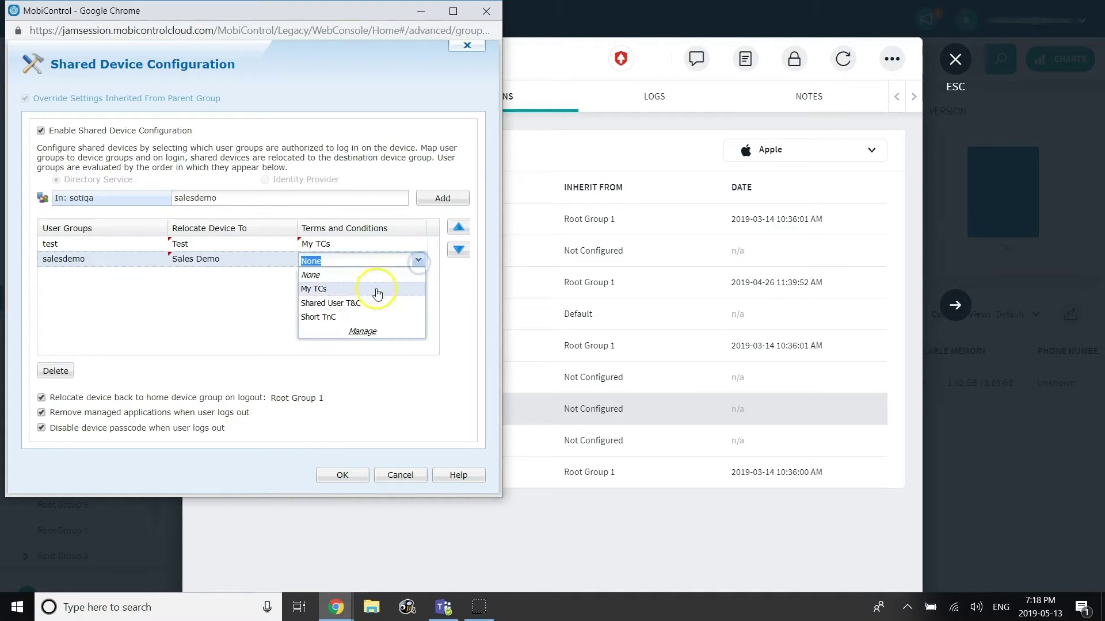
pyautogui.click(345, 303)
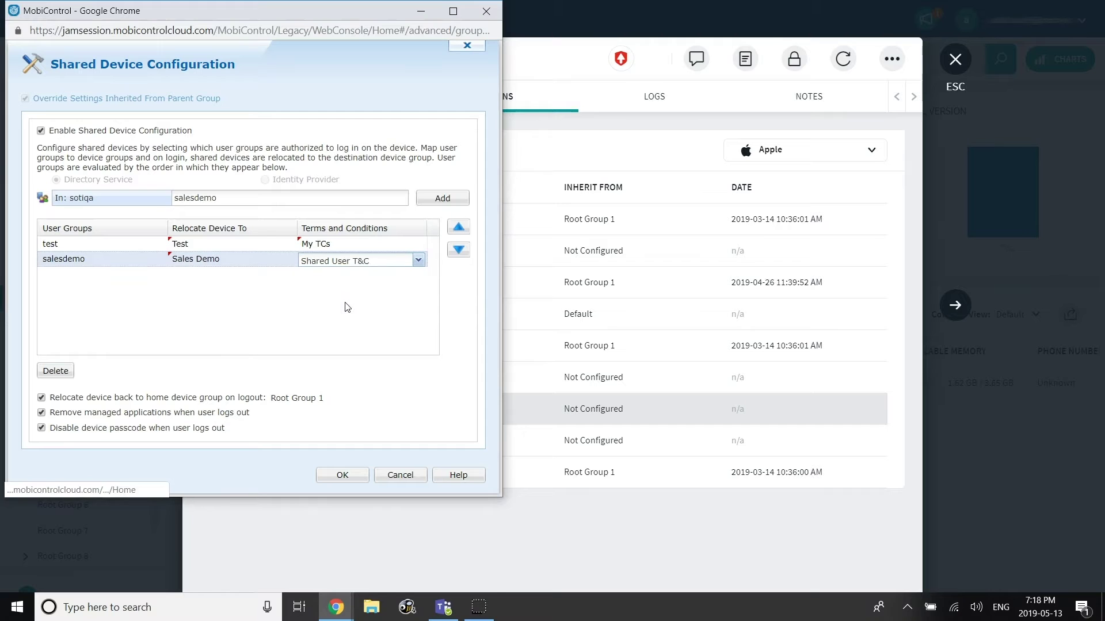
pyautogui.click(61, 245)
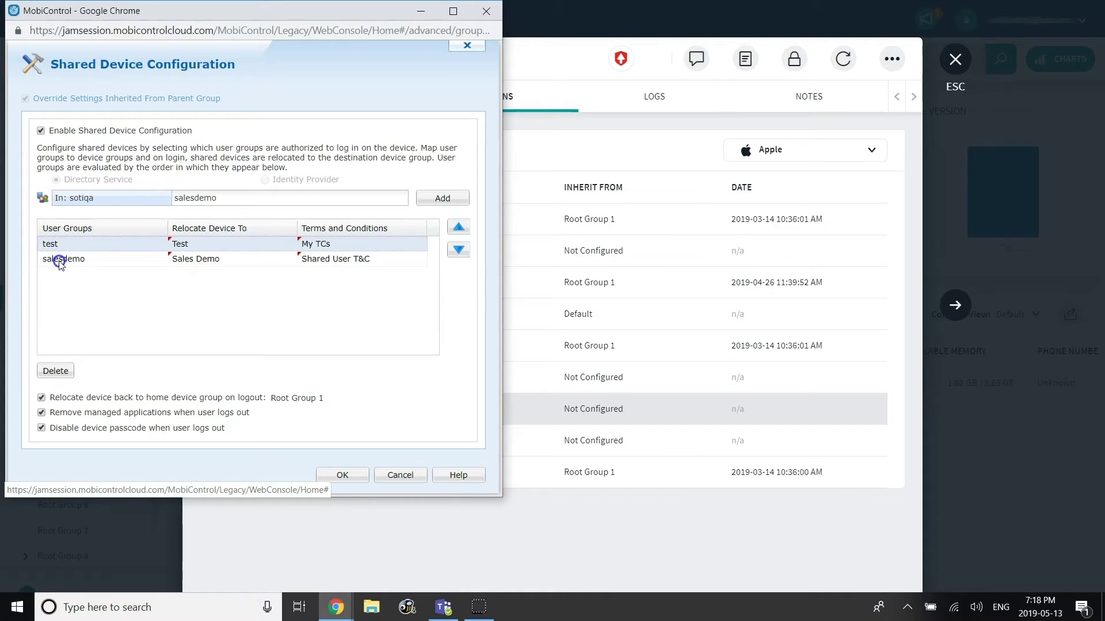
pyautogui.click(60, 260)
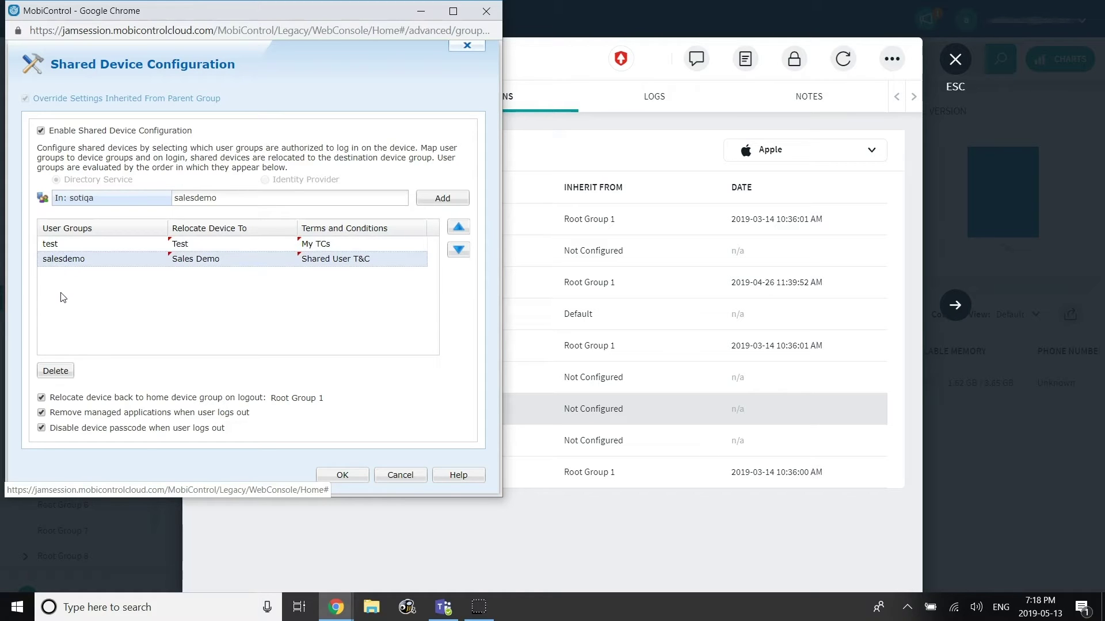
# Step: Confirm the Shared Device Configuration dialog with OK to save the user-group mappings
pyautogui.moveTo(62, 308); pyautogui.dragTo(62, 401)
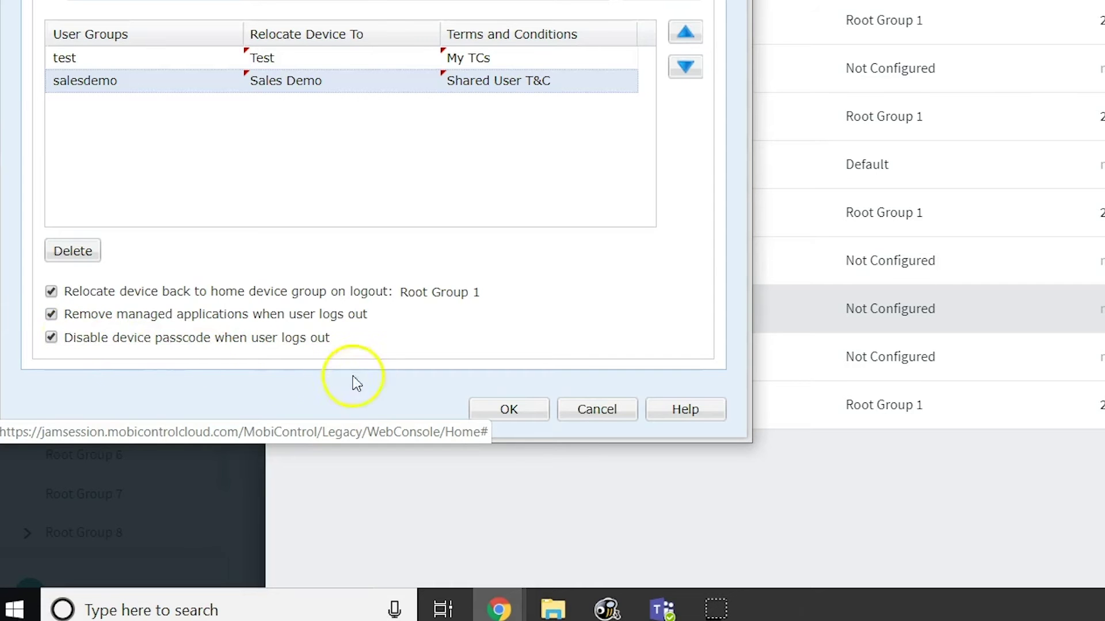
pyautogui.click(512, 413)
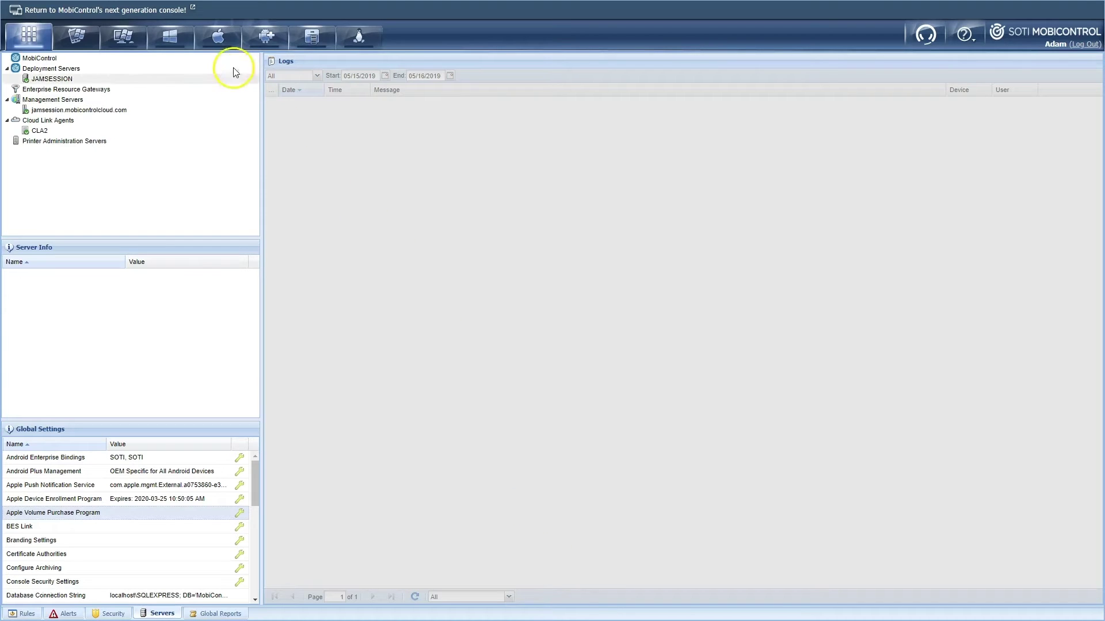
# Step: Create an Apple Application Catalog rule named 'SOTI MobiControl Login App' and advance to app selection
pyautogui.click(217, 42)
pyautogui.click(64, 85)
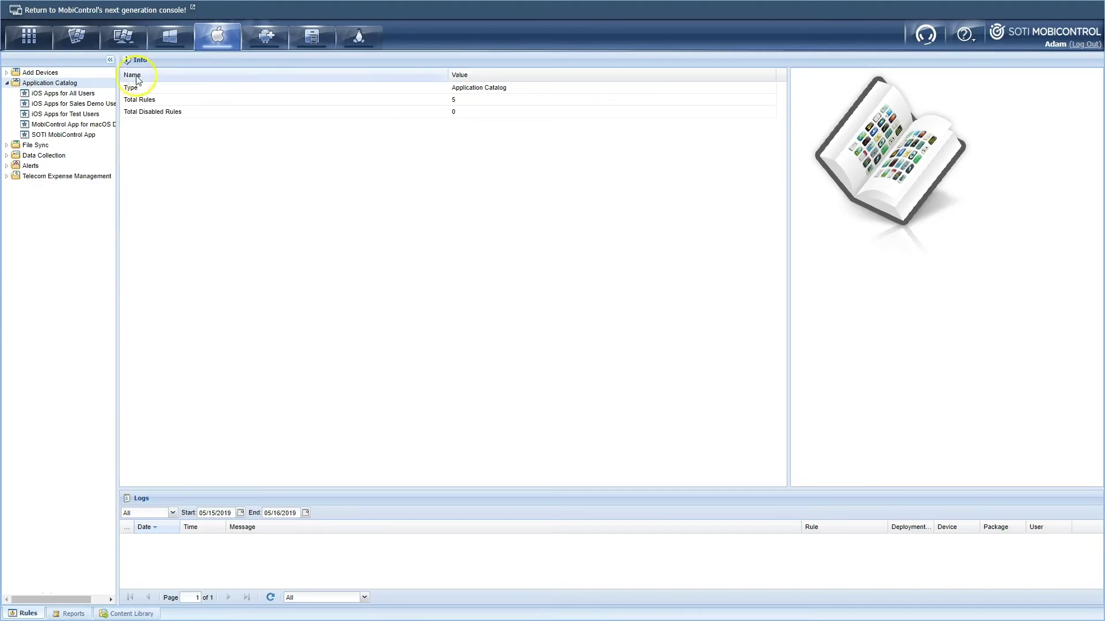
pyautogui.rightClick(51, 85)
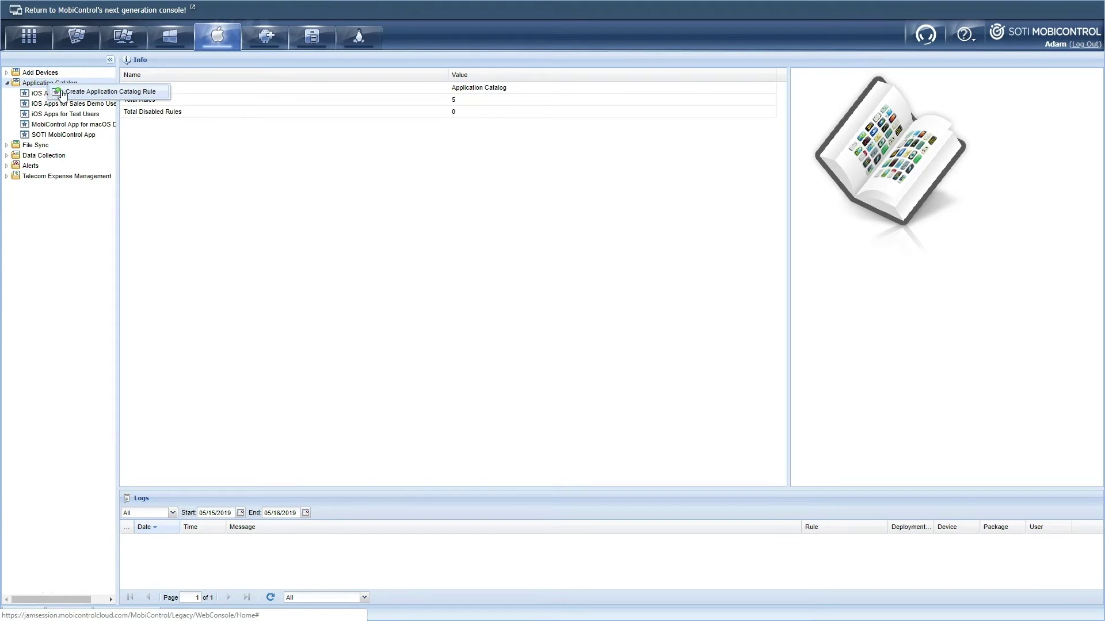
pyautogui.click(65, 92)
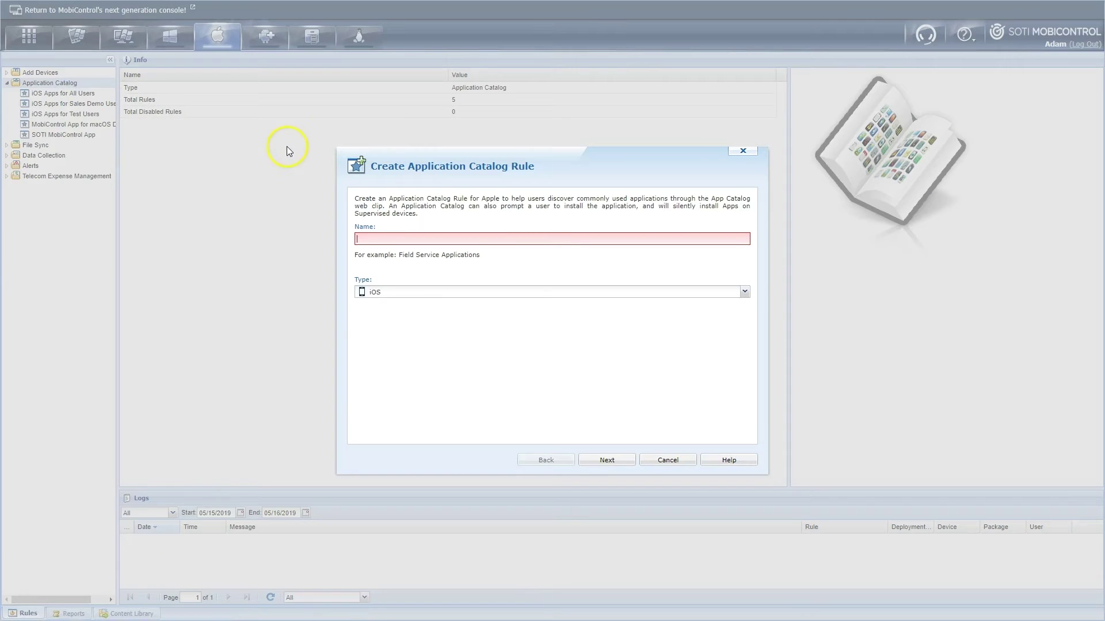
pyautogui.write('SOTI MobiControl Login App')
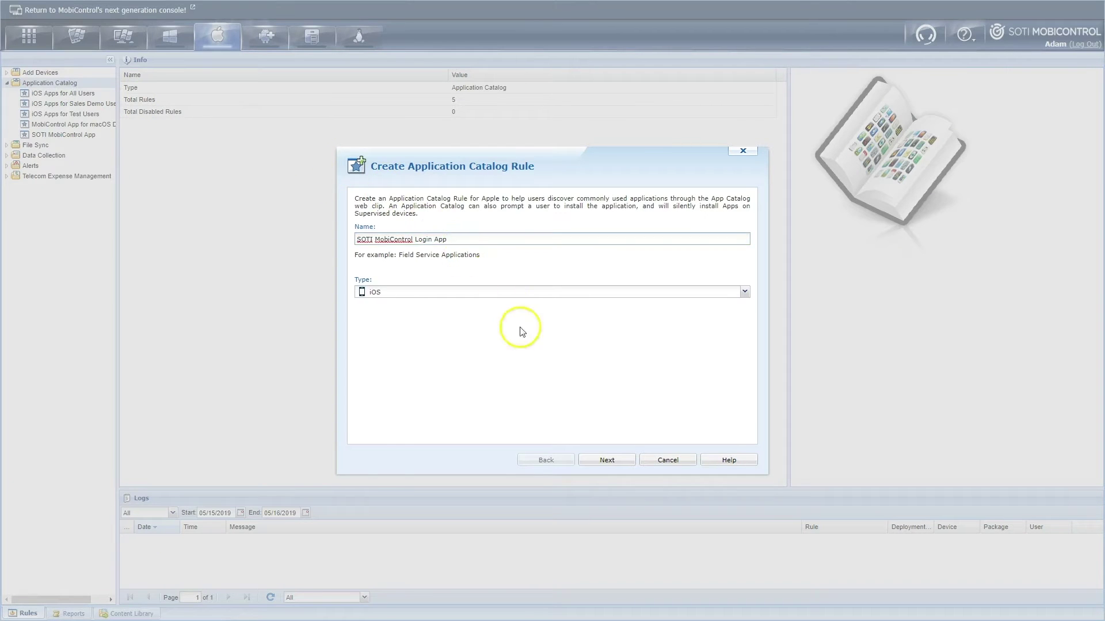
pyautogui.click(607, 461)
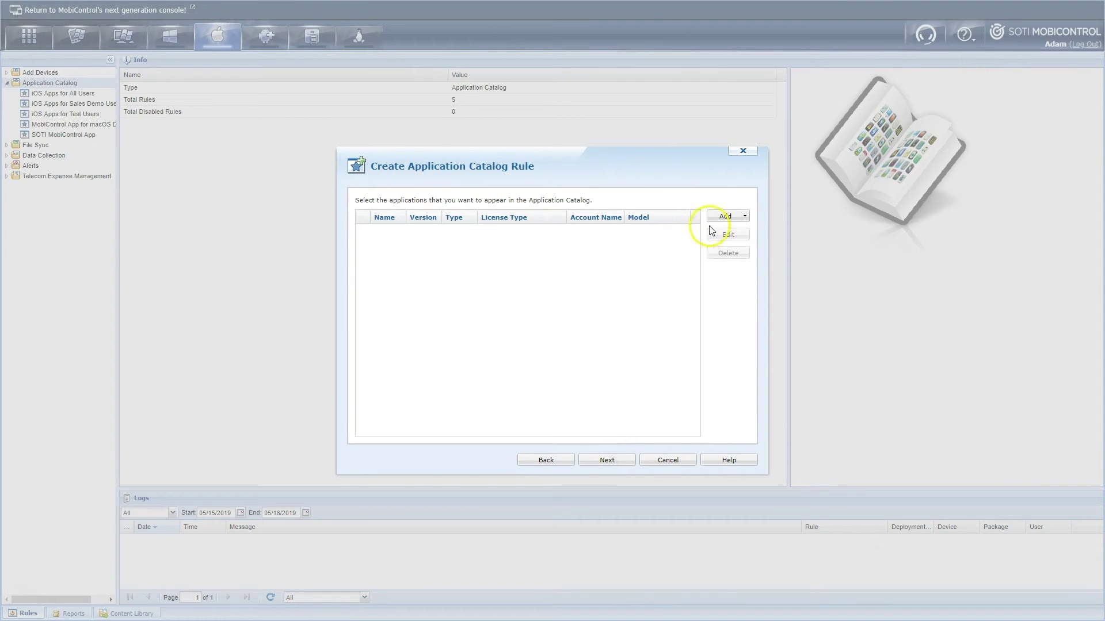
# Step: Add the SOTI MobiControl Login app from the App Store search results
pyautogui.click(725, 217)
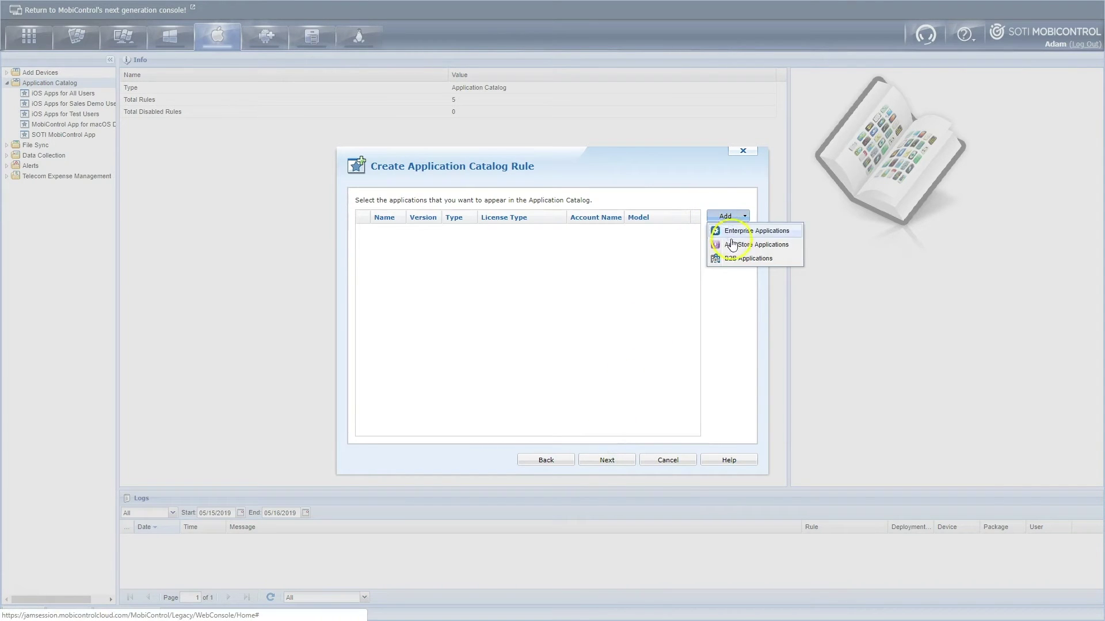
pyautogui.click(732, 245)
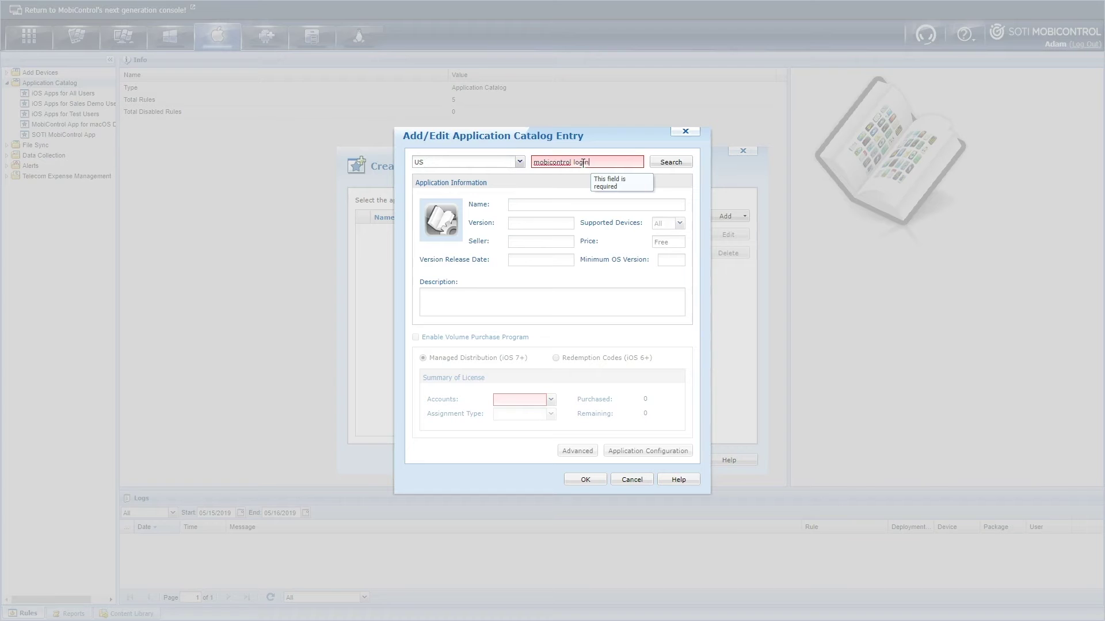
pyautogui.click(590, 172)
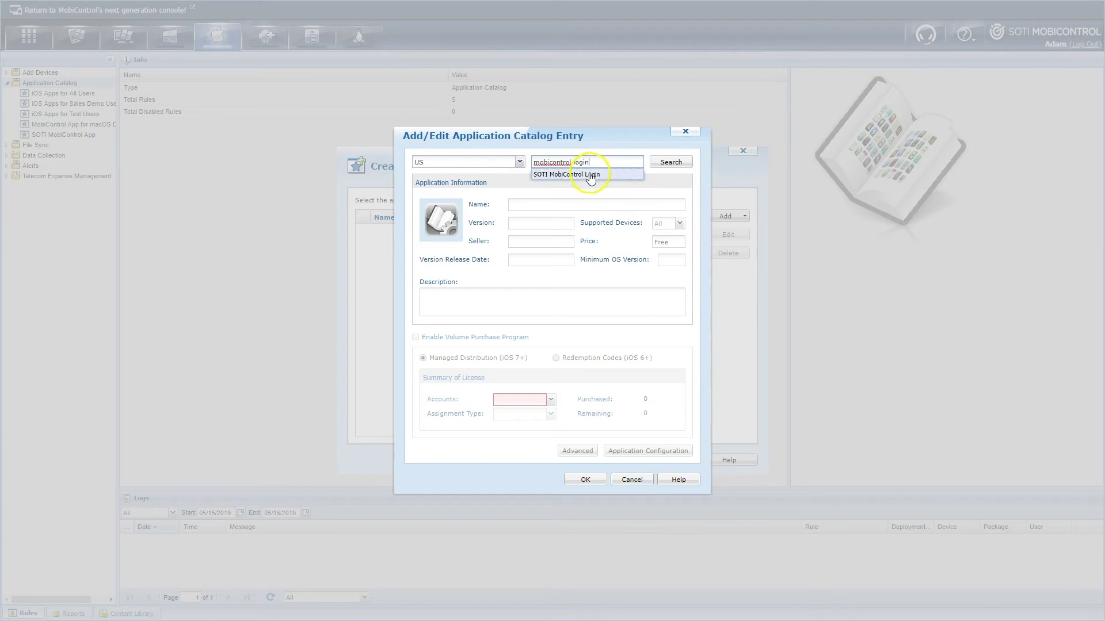
pyautogui.click(589, 175)
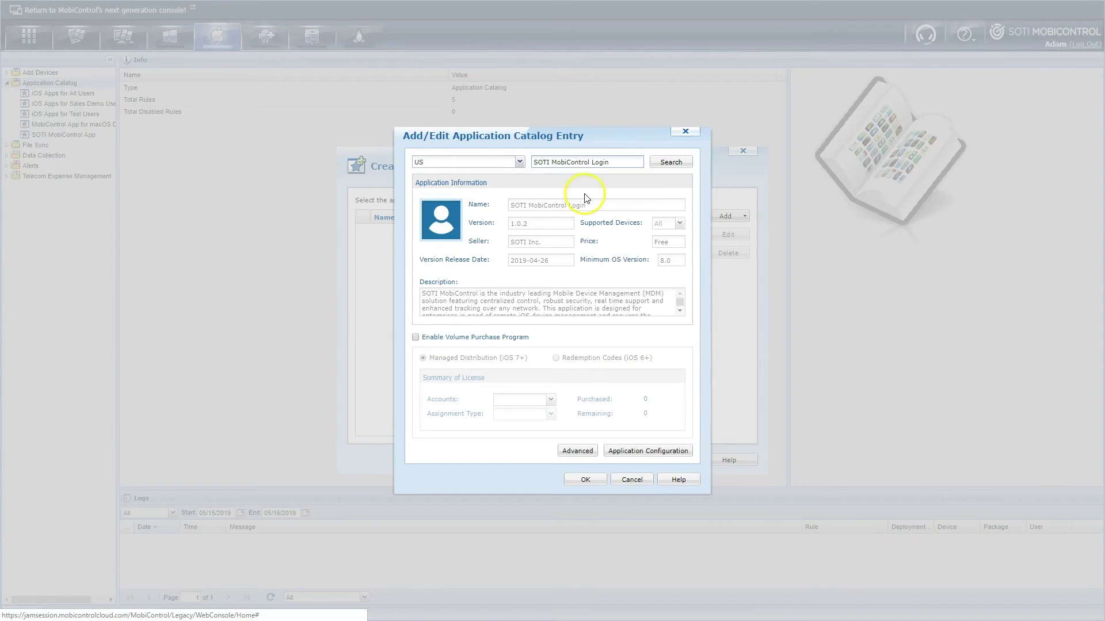
# Step: Enable Volume Purchase Program licensing with the My VPP account and Device Based assignment
pyautogui.click(416, 338)
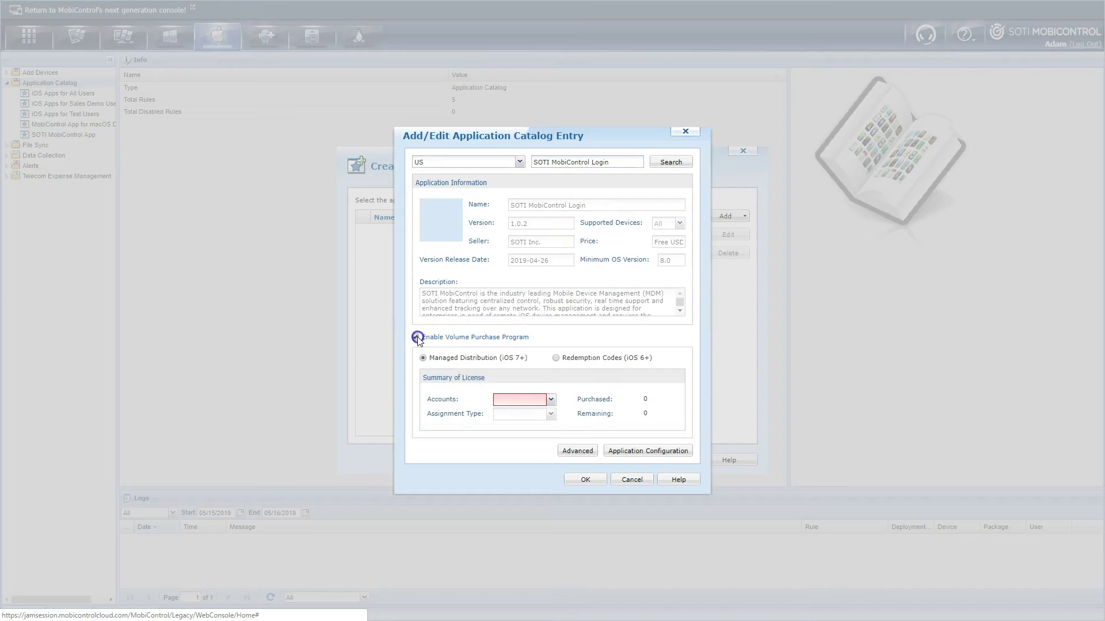
pyautogui.click(549, 401)
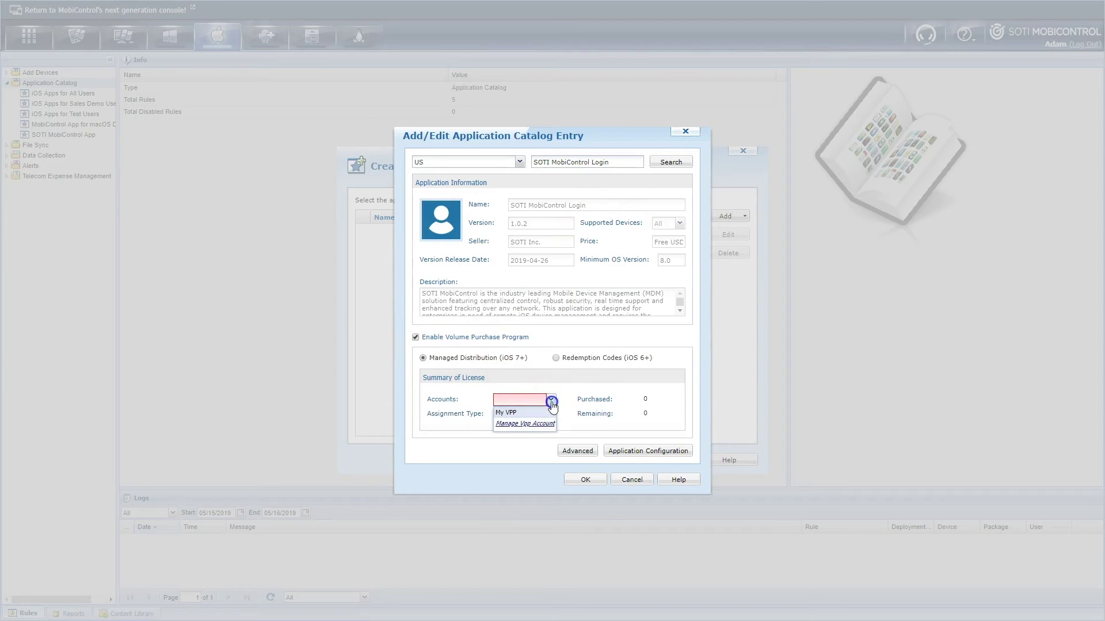
pyautogui.click(535, 412)
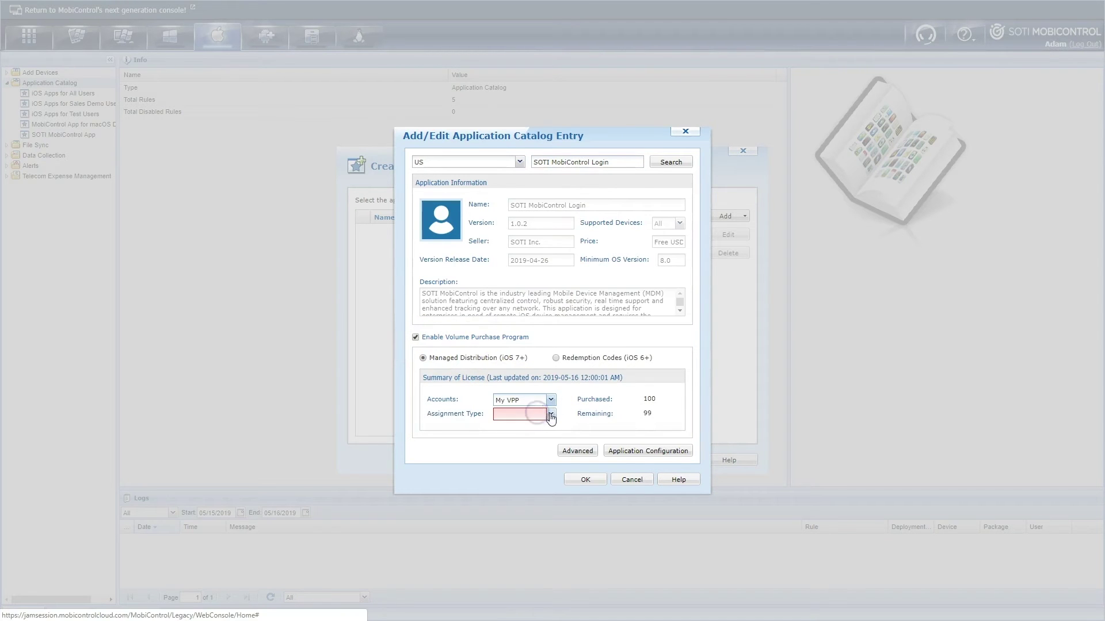
pyautogui.click(551, 415)
pyautogui.click(533, 438)
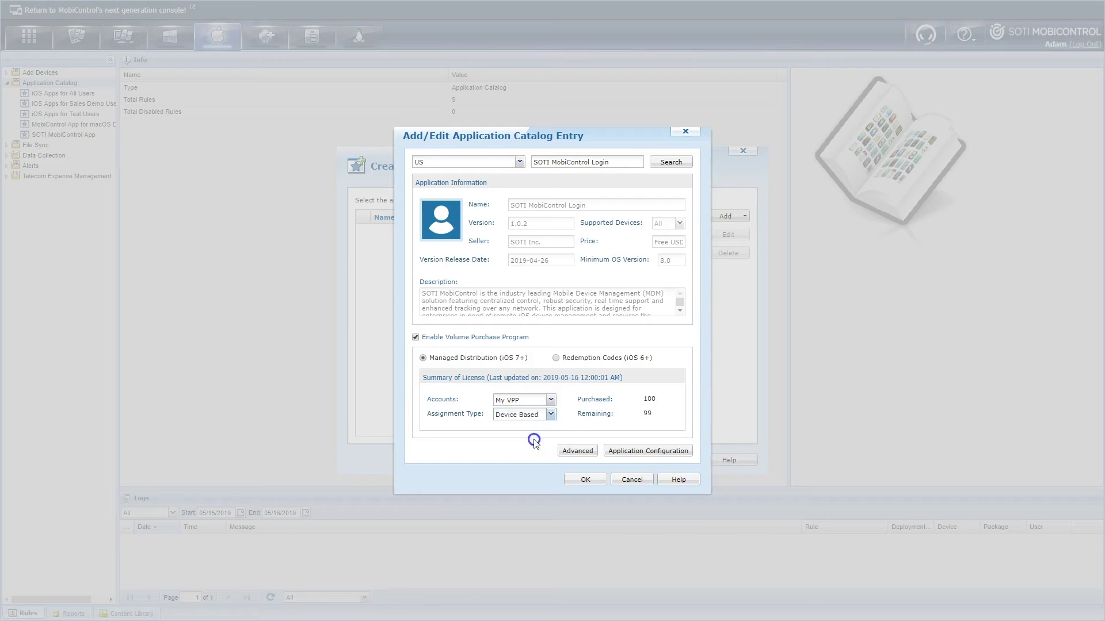
# Step: Set the login app's Application Type to Mandatory in its advanced settings
pyautogui.click(588, 456)
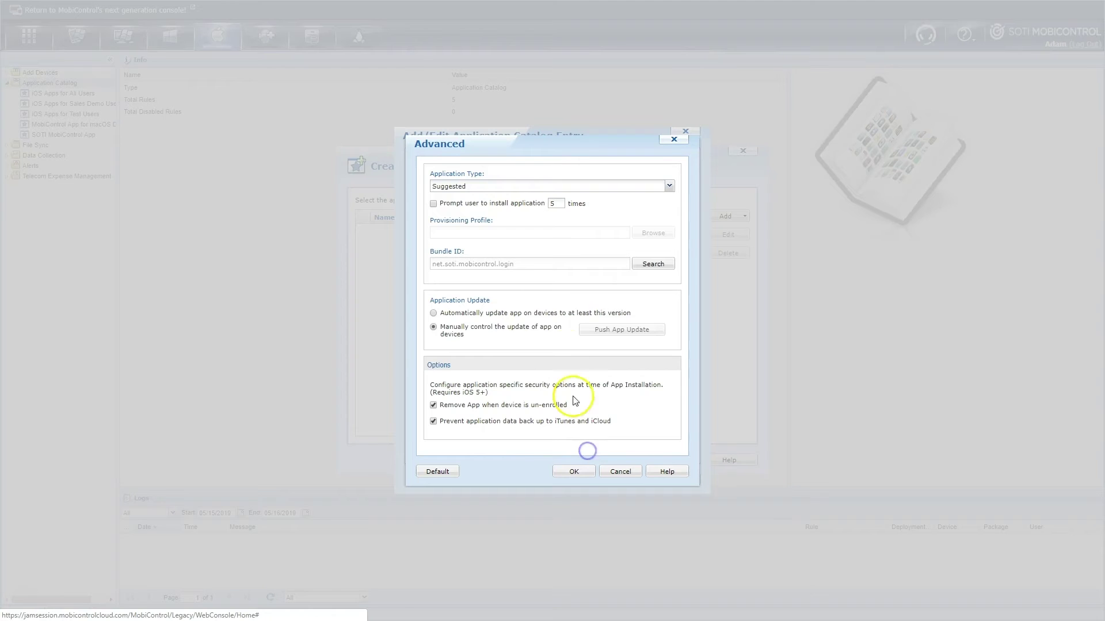
pyautogui.click(535, 186)
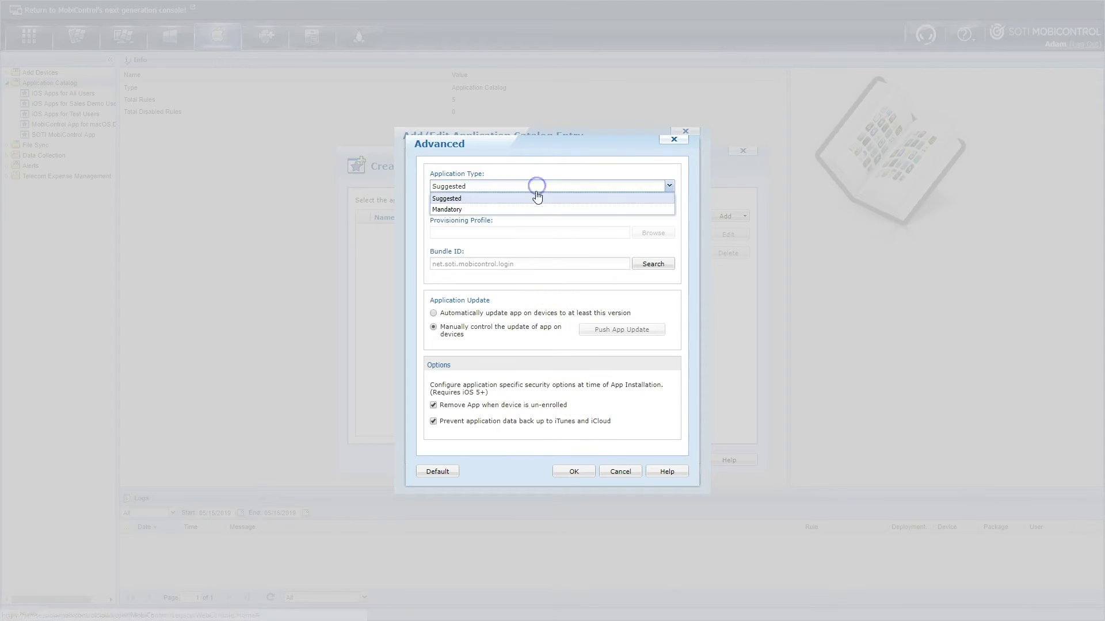
pyautogui.click(536, 207)
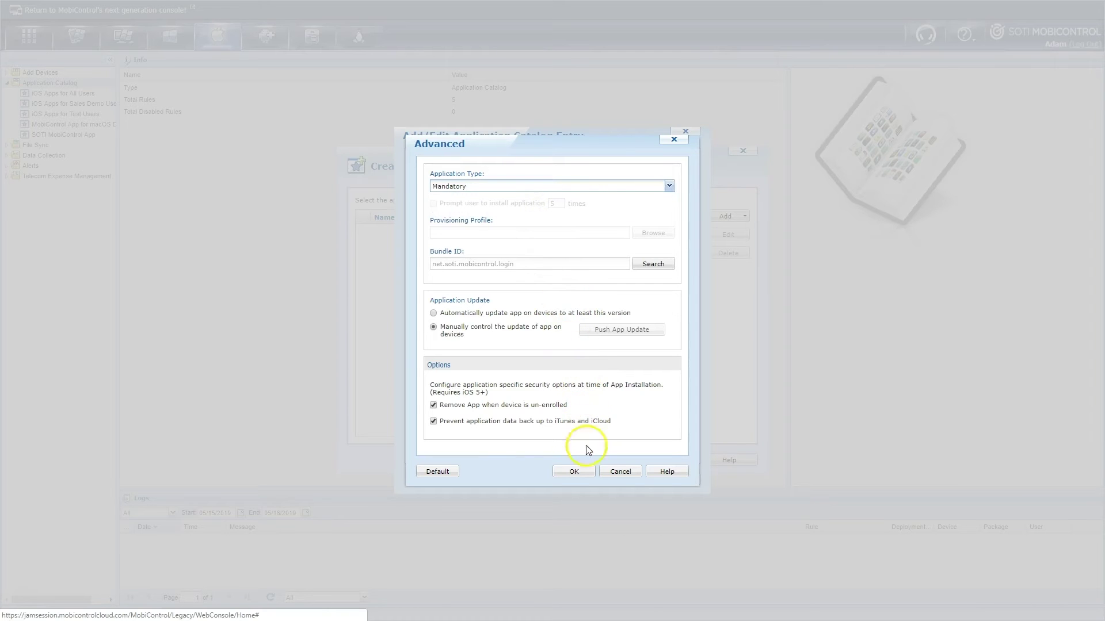
pyautogui.click(582, 471)
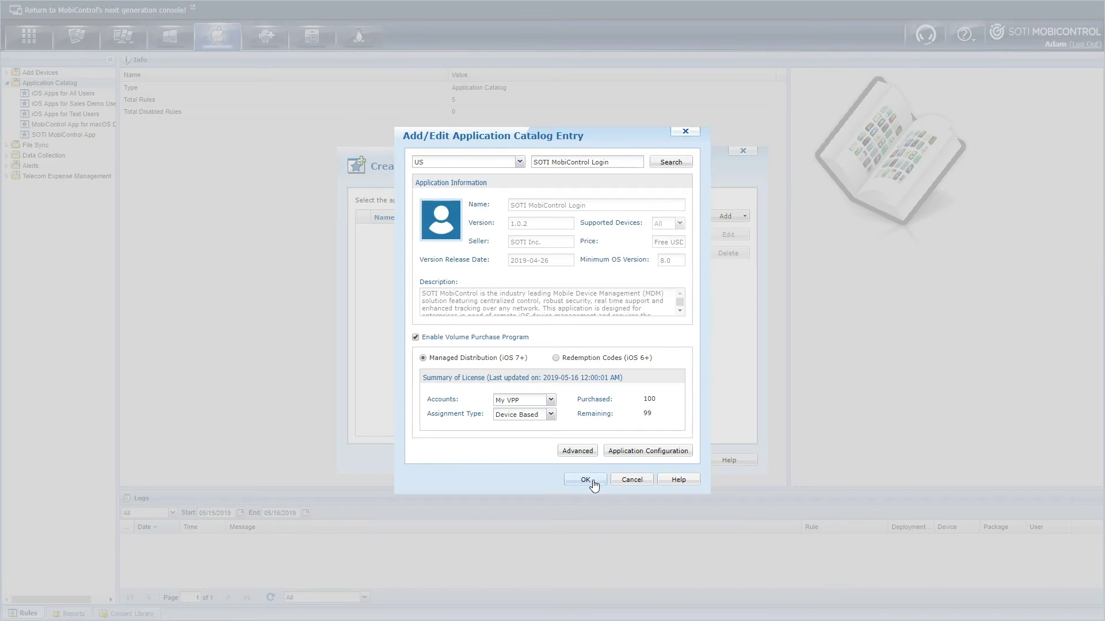
# Step: Save the app entry, target Root Group 1, and finish creating the catalog rule
pyautogui.click(585, 480)
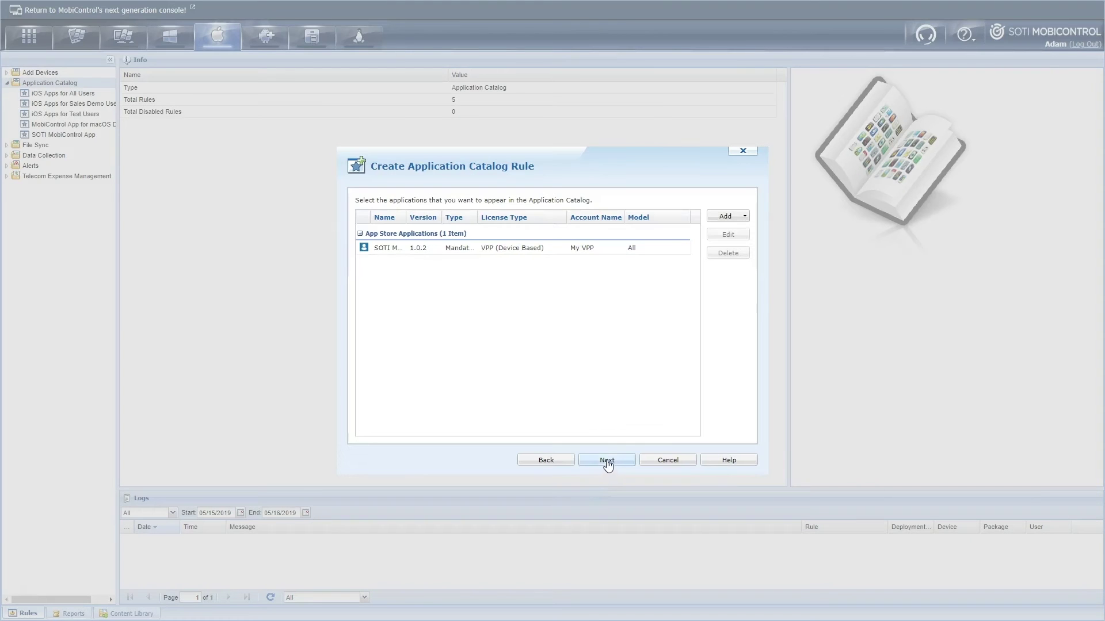
pyautogui.click(608, 461)
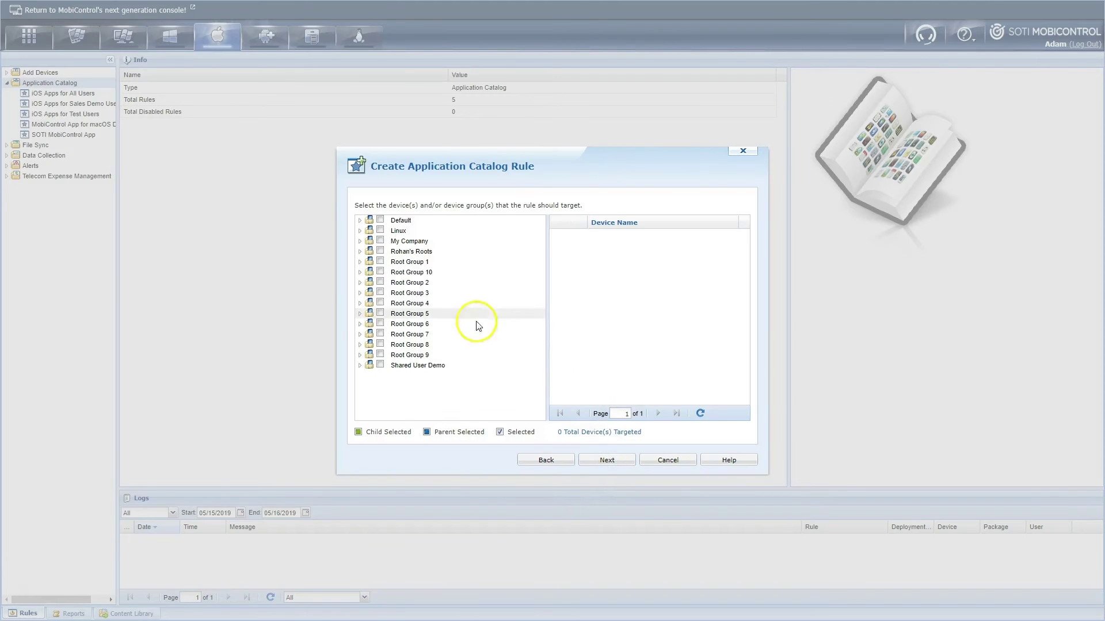
pyautogui.click(380, 261)
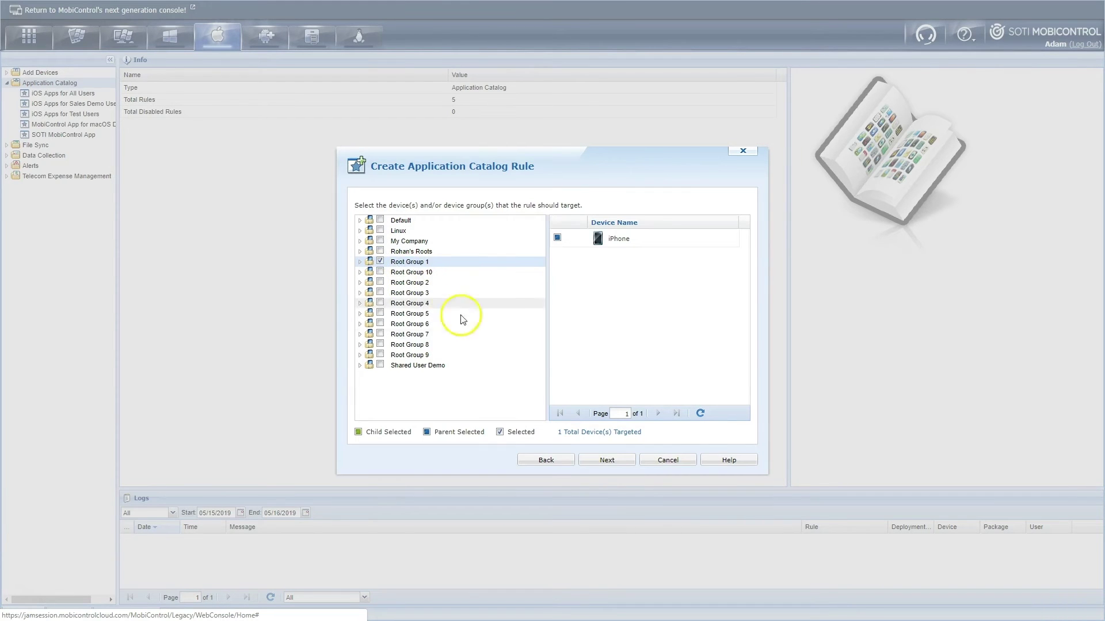
pyautogui.click(600, 462)
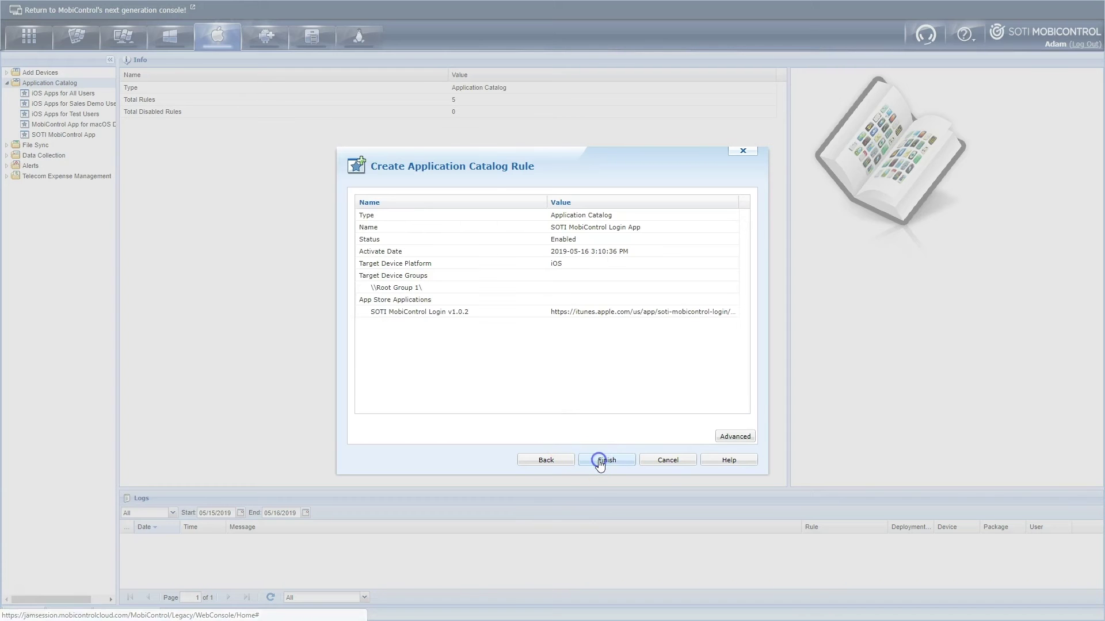
pyautogui.click(606, 461)
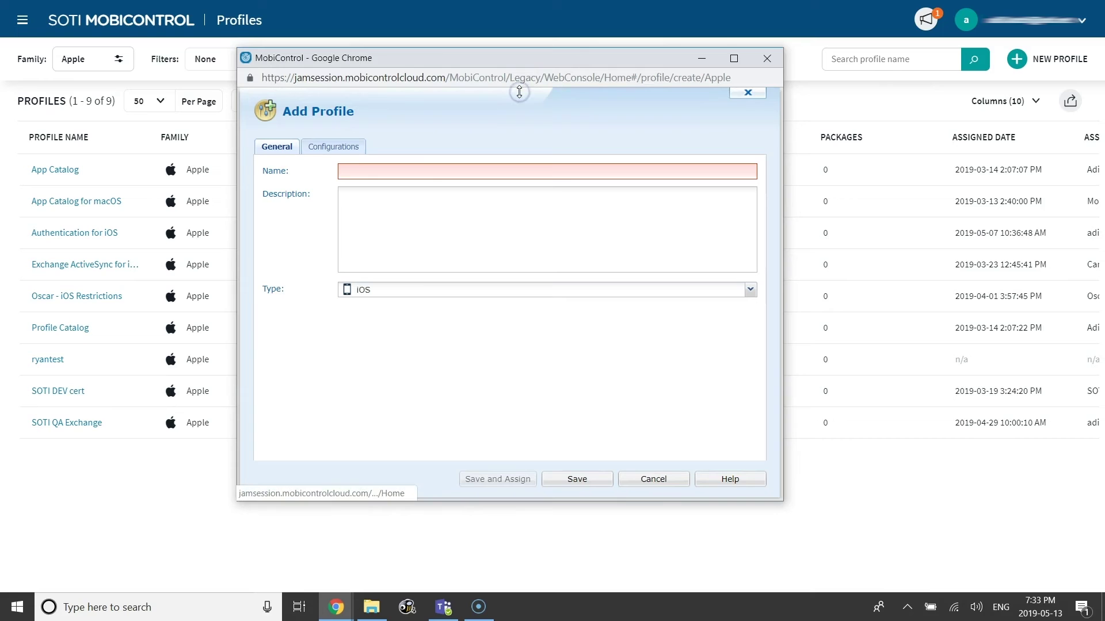
# Step: Name the new iOS profile 'Lock to SOTI MobiControl Login app'
pyautogui.click(481, 171)
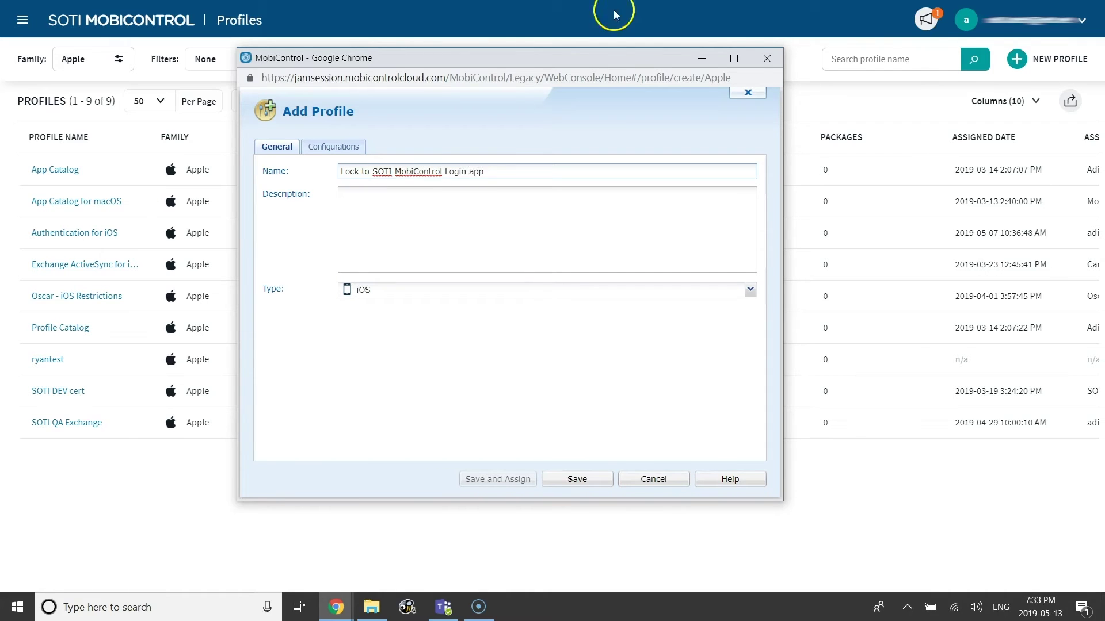
# Step: Add a Single App Mode payload locked to SOTI MobiControl Login (net.soti.mobicontrol.login) and save the profile
pyautogui.click(343, 151)
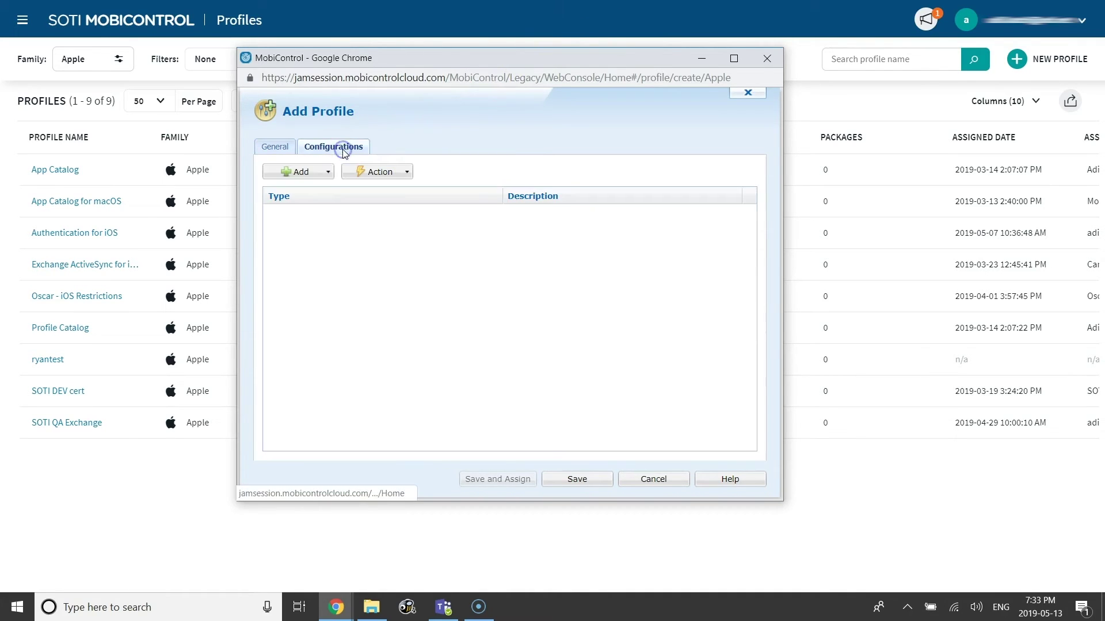
pyautogui.click(322, 172)
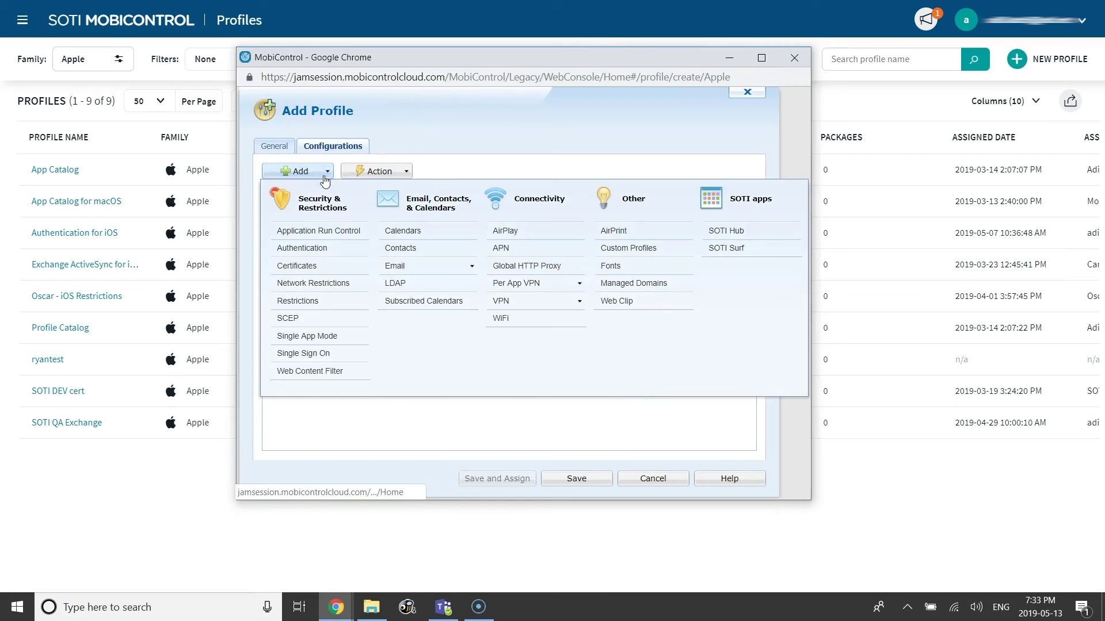
pyautogui.click(306, 336)
pyautogui.click(405, 214)
pyautogui.write('SOTI MobiControl Login')
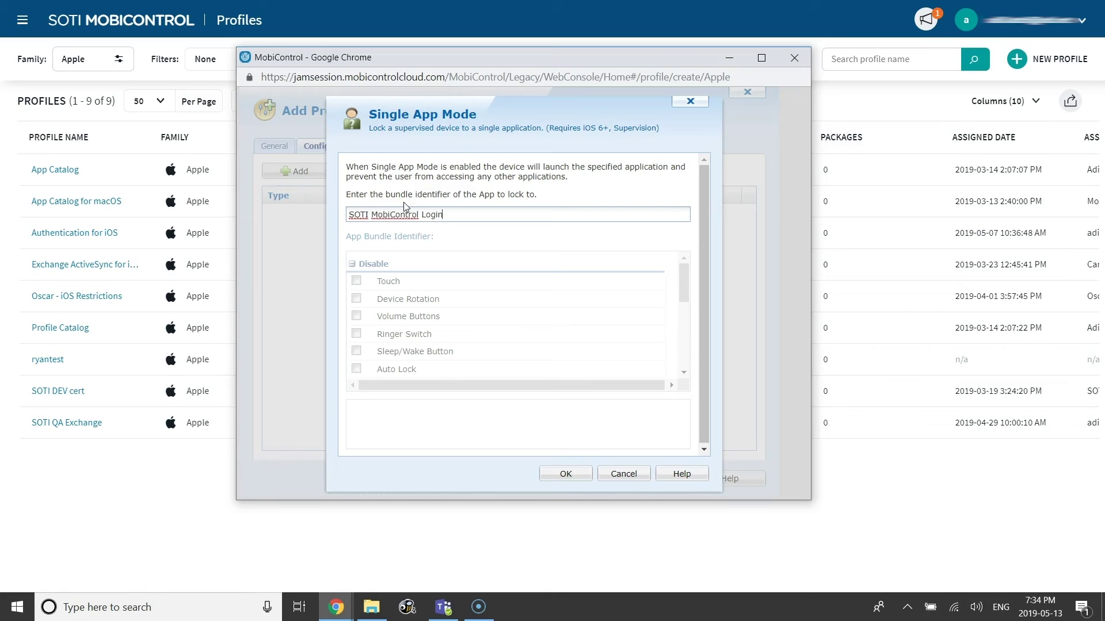
pyautogui.click(411, 227)
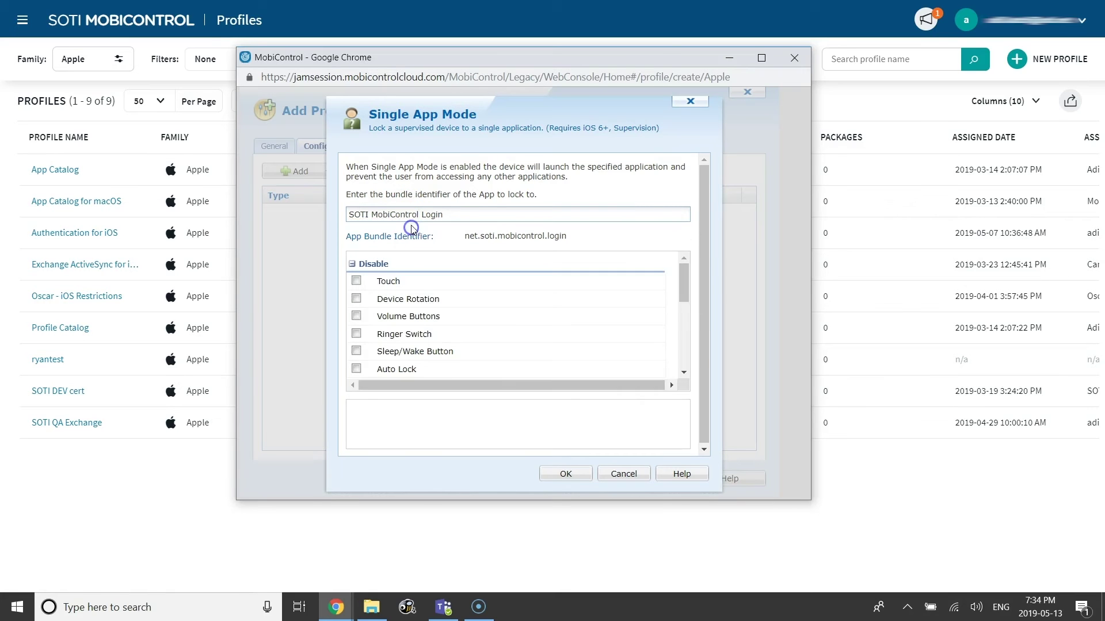
pyautogui.click(565, 474)
pyautogui.click(506, 481)
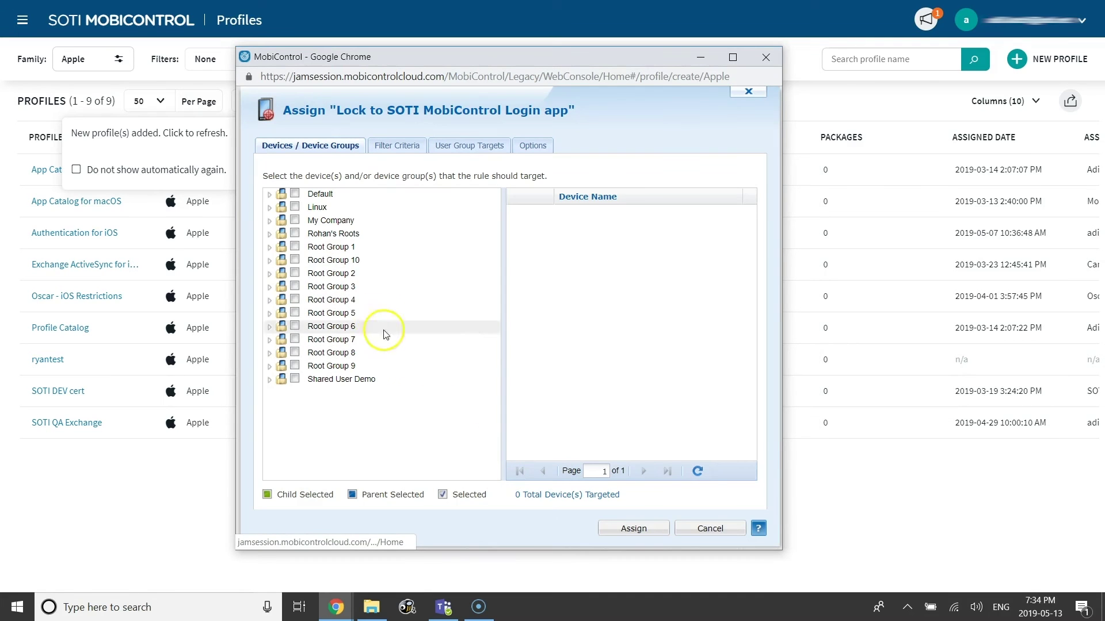
# Step: Target Root Group 1 for the lock profile, excluding its Sales Demo and Test subgroups
pyautogui.click(294, 246)
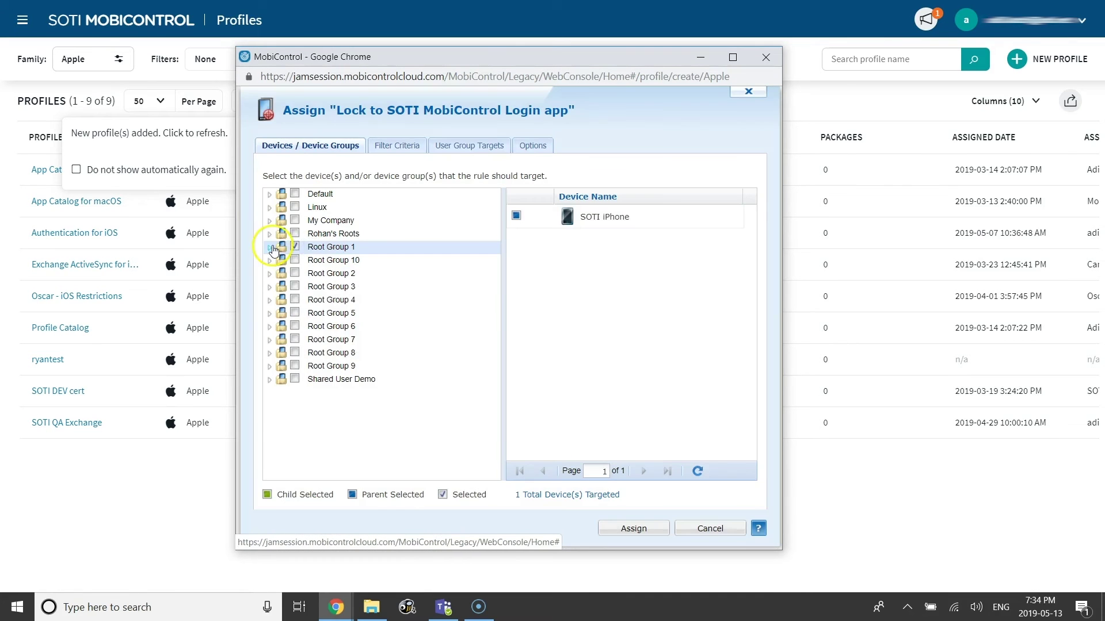
pyautogui.click(270, 248)
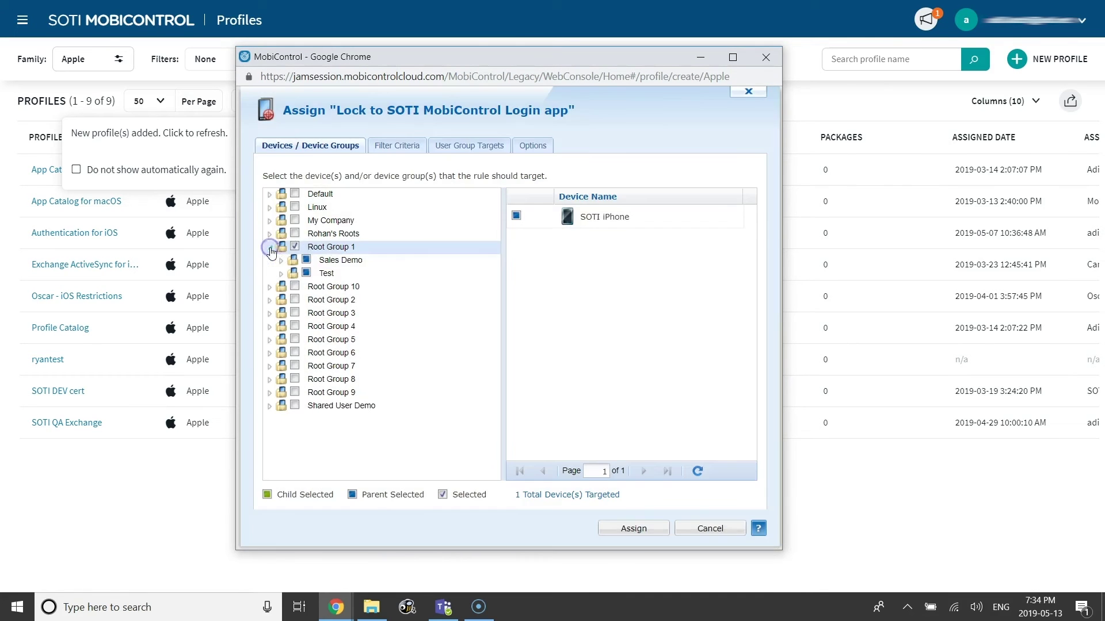
pyautogui.click(306, 261)
pyautogui.click(307, 274)
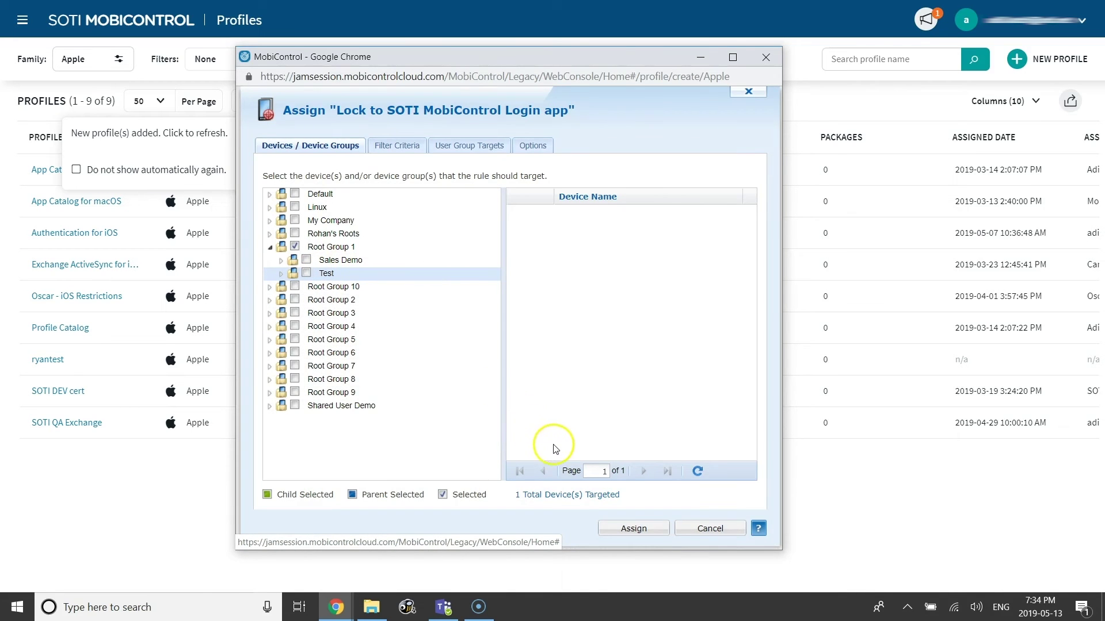
# Step: Assign the Lock to SOTI MobiControl Login app profile to Root Group 1
pyautogui.click(628, 531)
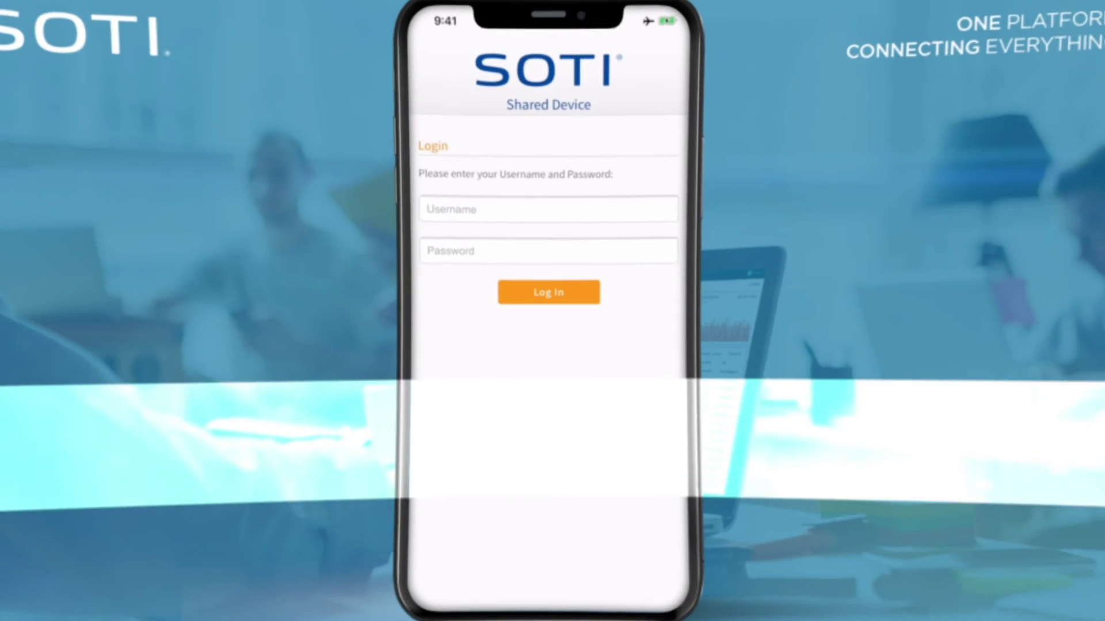